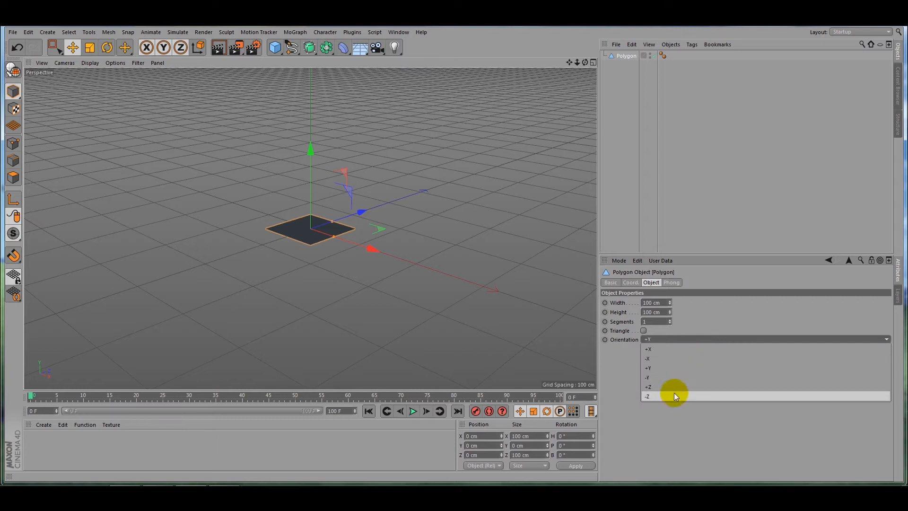
# Orient the polygon to -Z as a triangle and make it an editable object.
pyautogui.click(673, 395)
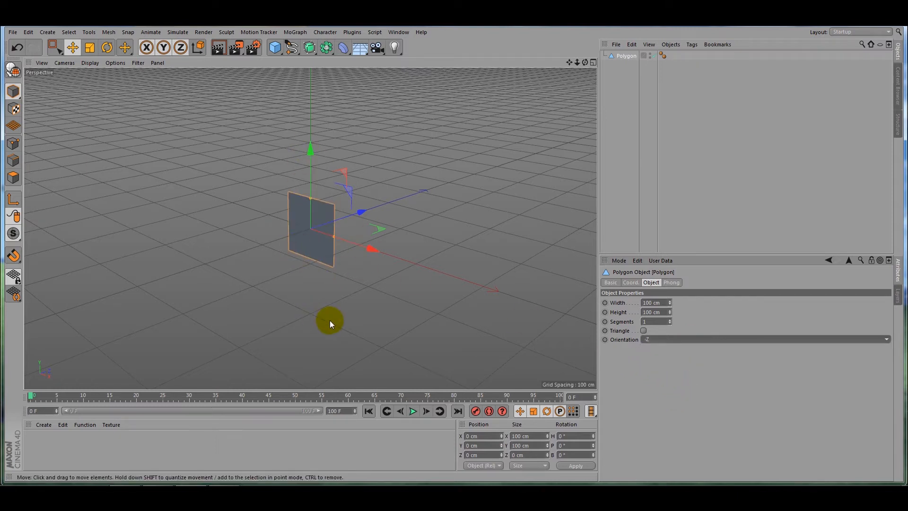
pyautogui.click(620, 55)
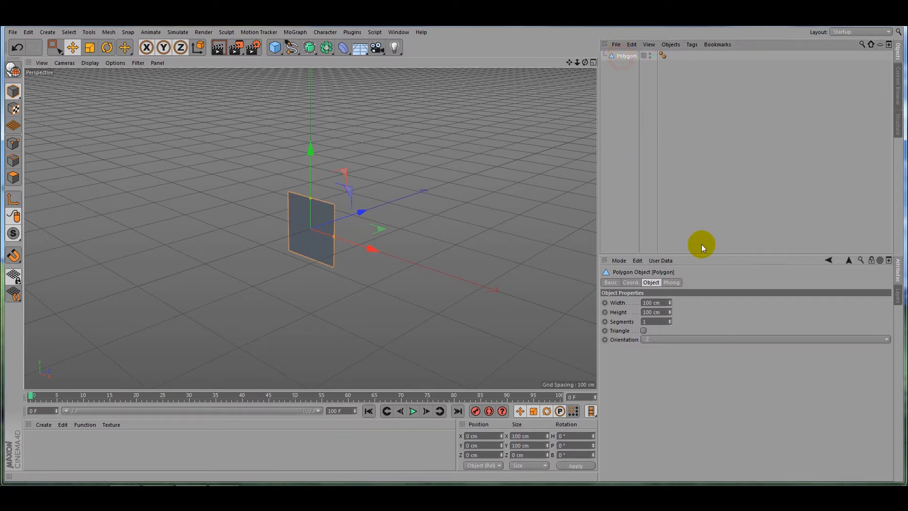
pyautogui.click(644, 330)
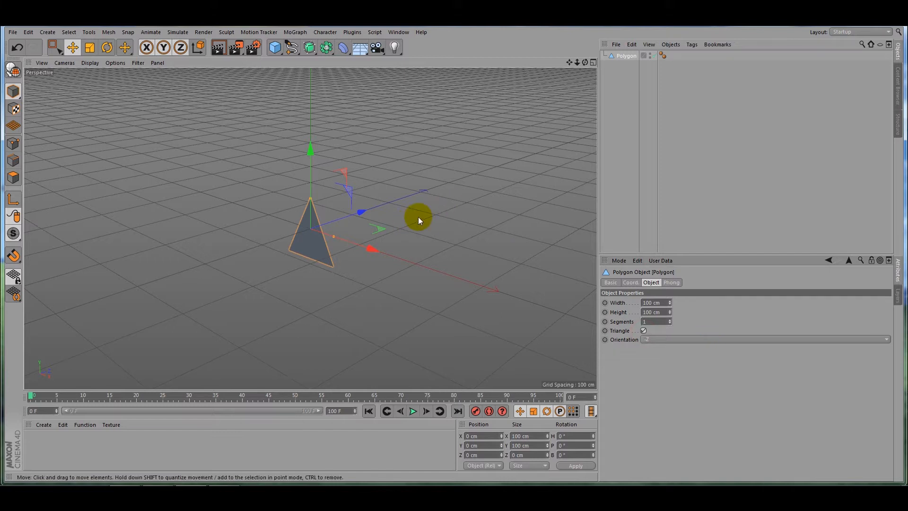
pyautogui.press('c')
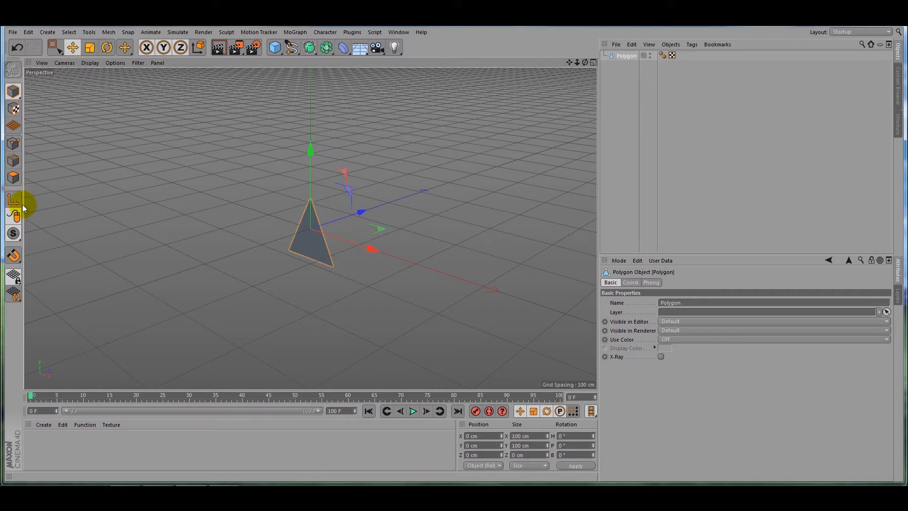
# Enable snapping with Edge Snap and move the triangle's axis down to its base edge, at Y -50 cm.
pyautogui.click(12, 256)
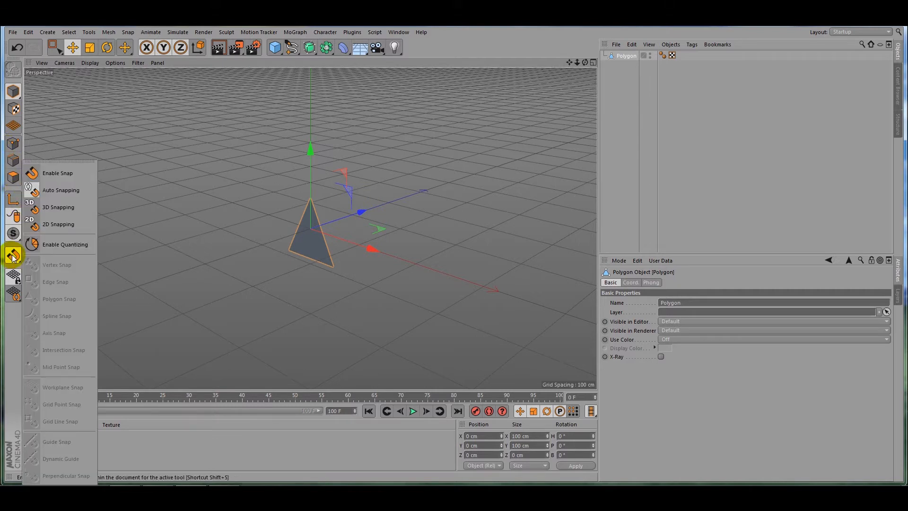
pyautogui.click(67, 175)
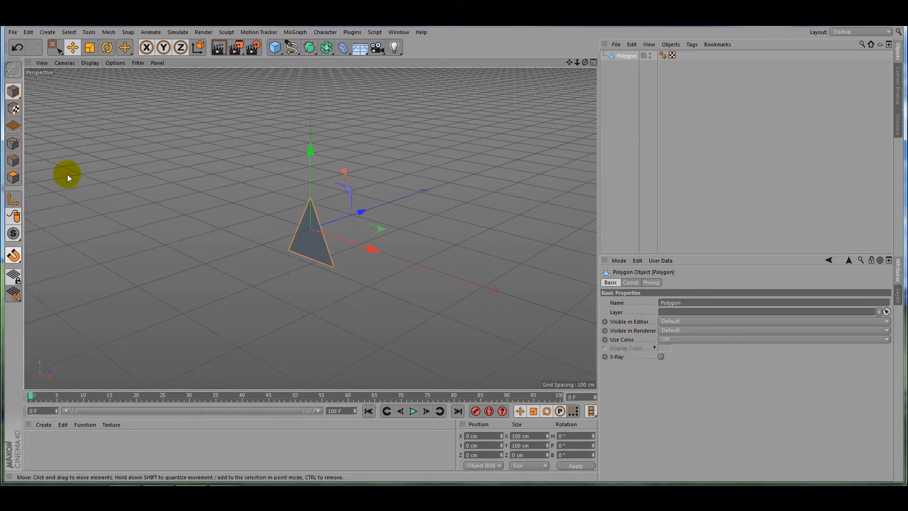
pyautogui.click(12, 255)
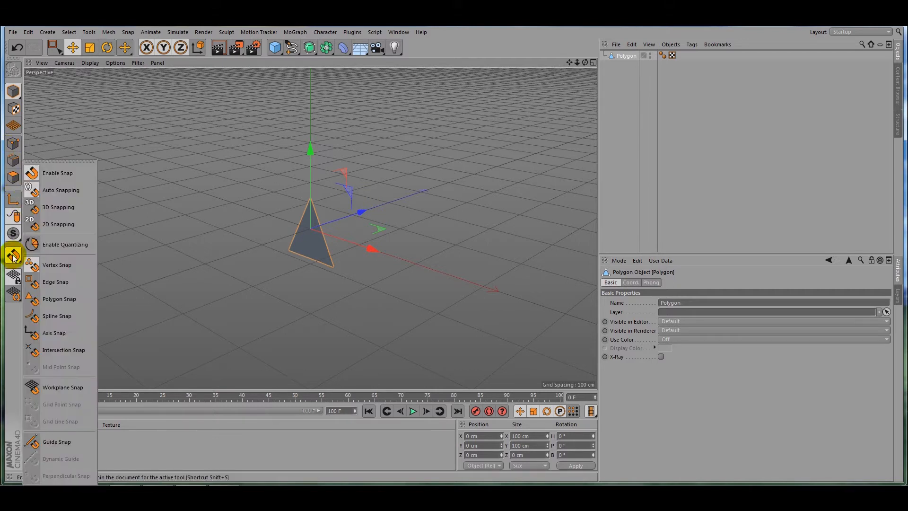
pyautogui.click(58, 284)
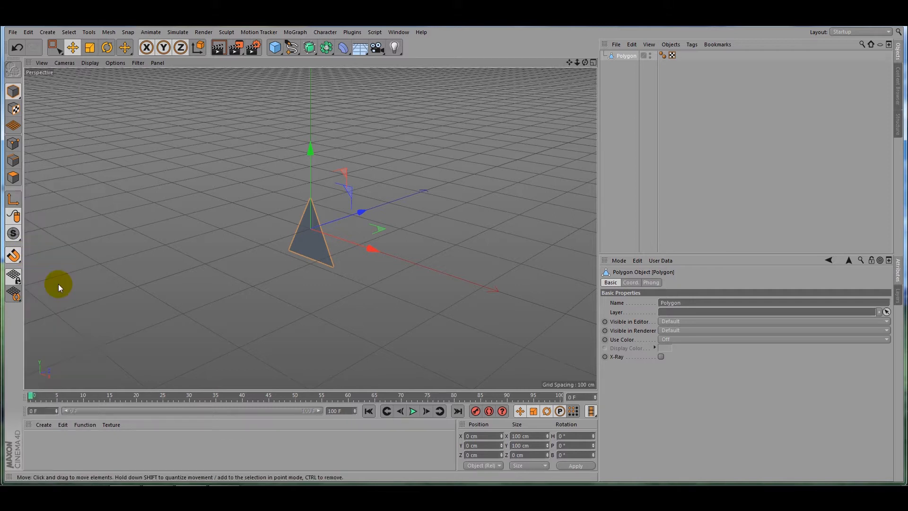
pyautogui.click(15, 198)
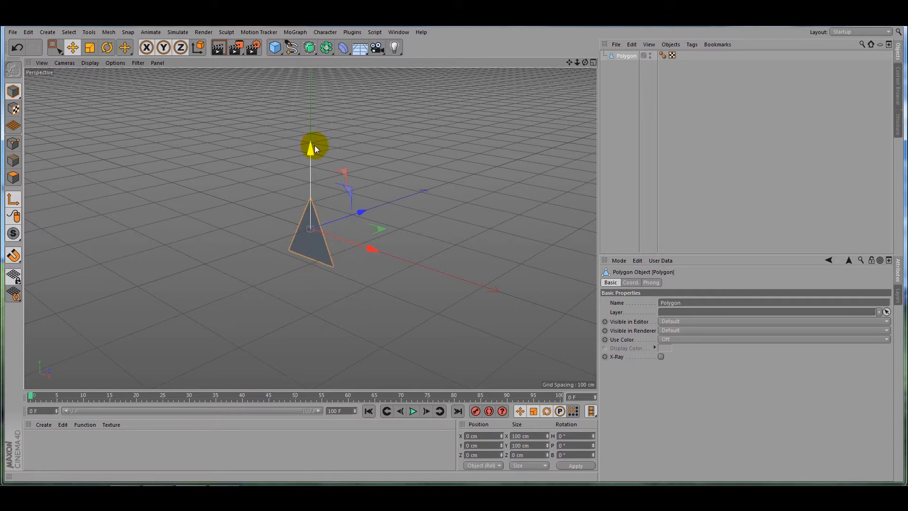
pyautogui.moveTo(310, 150); pyautogui.dragTo(308, 181)
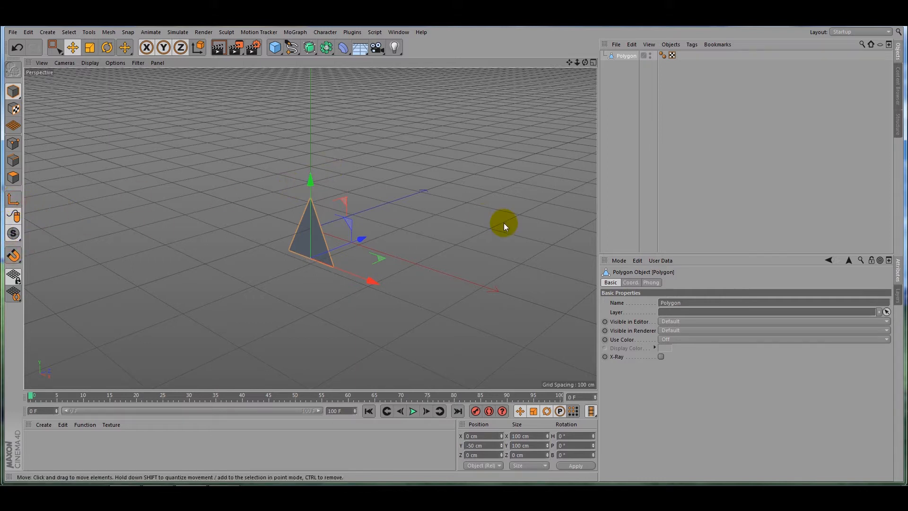
# Scale the triangle into a tall, narrow spike about 29 cm wide and 203 cm high.
pyautogui.click(90, 47)
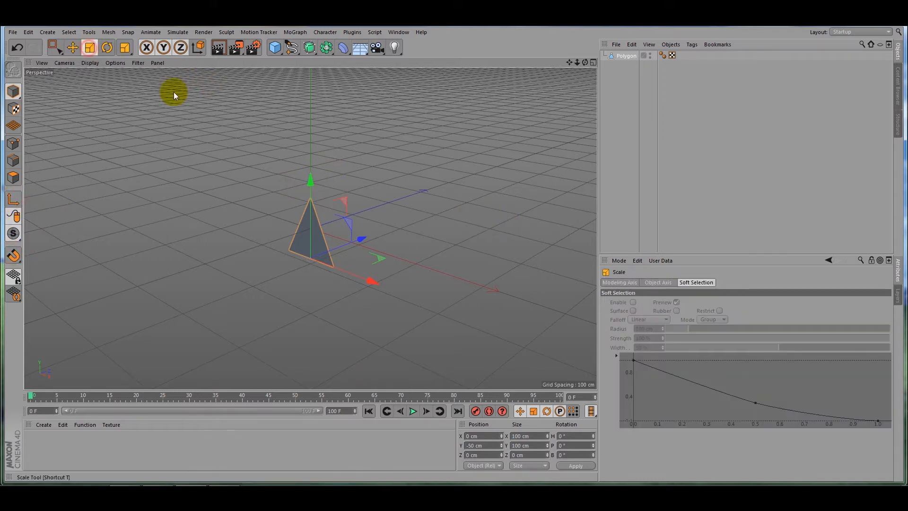
pyautogui.moveTo(377, 286); pyautogui.dragTo(325, 273)
pyautogui.moveTo(311, 179); pyautogui.dragTo(328, 91)
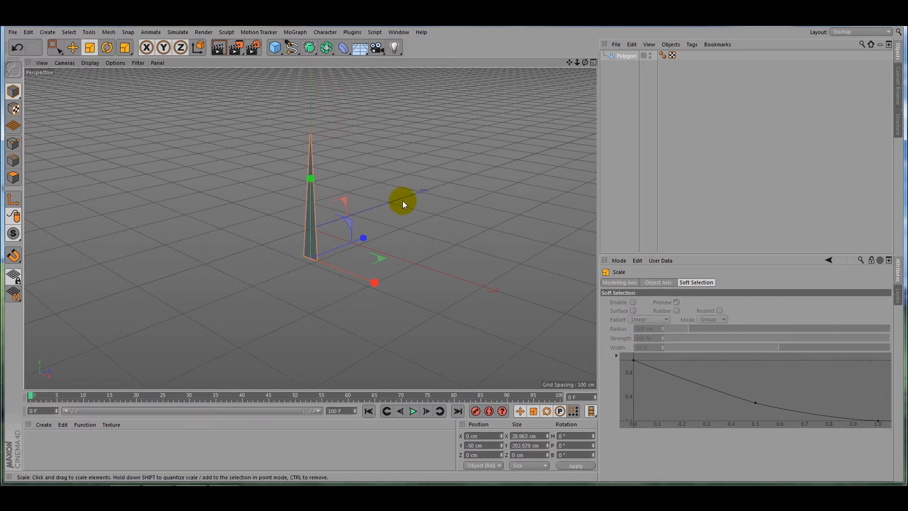
# In the front view, knife two horizontal cuts across the triangle with Restrict to Selection, Visible Only and Create N-gons off.
pyautogui.press('F4')
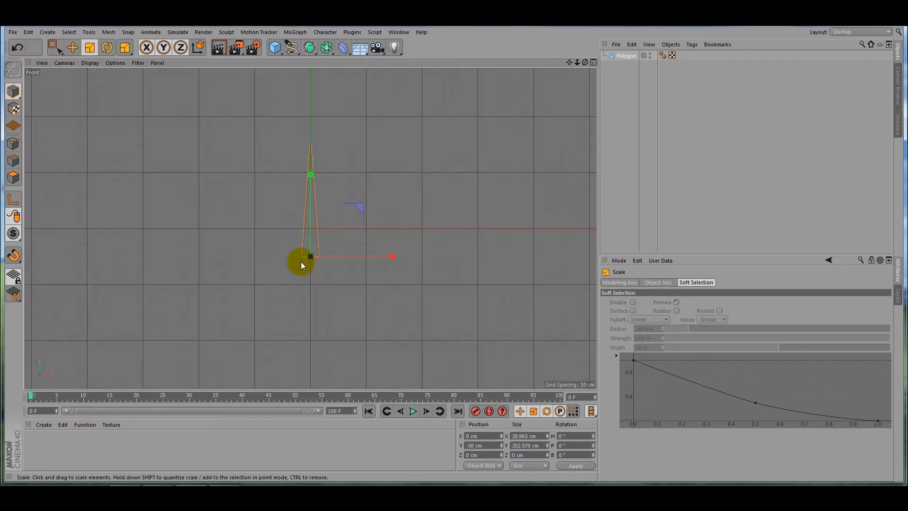
pyautogui.scroll(4, 319, 177)
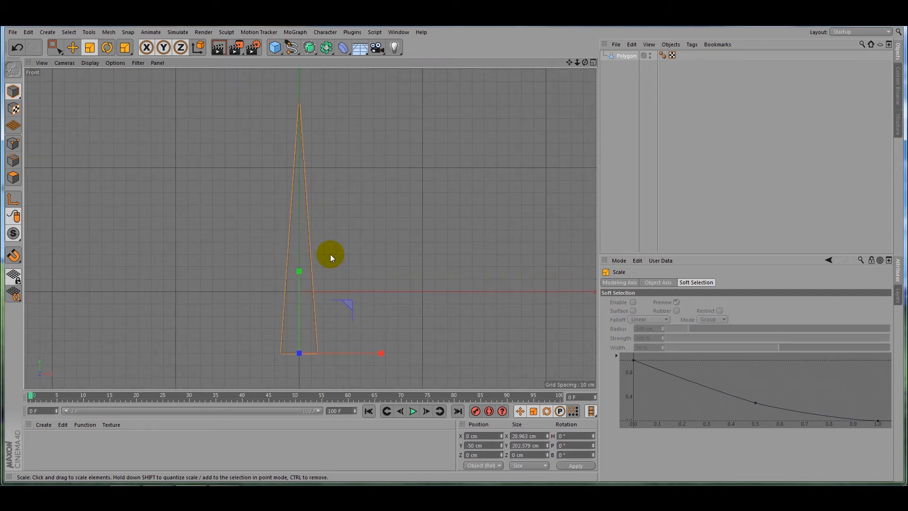
pyautogui.press('k')
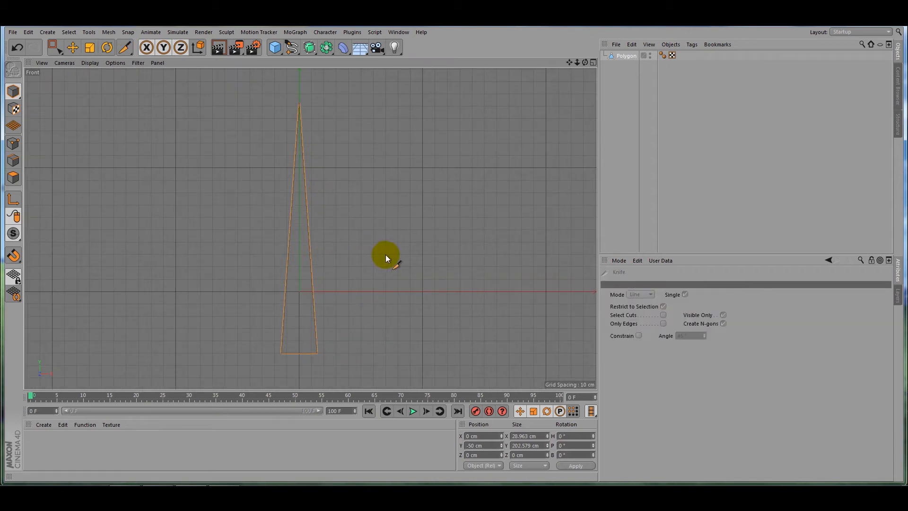
pyautogui.click(12, 176)
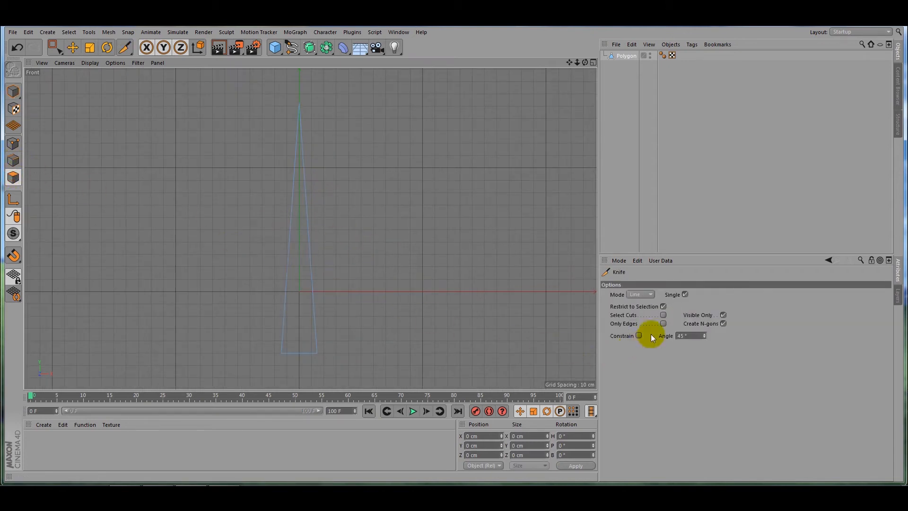
pyautogui.click(663, 307)
pyautogui.click(723, 315)
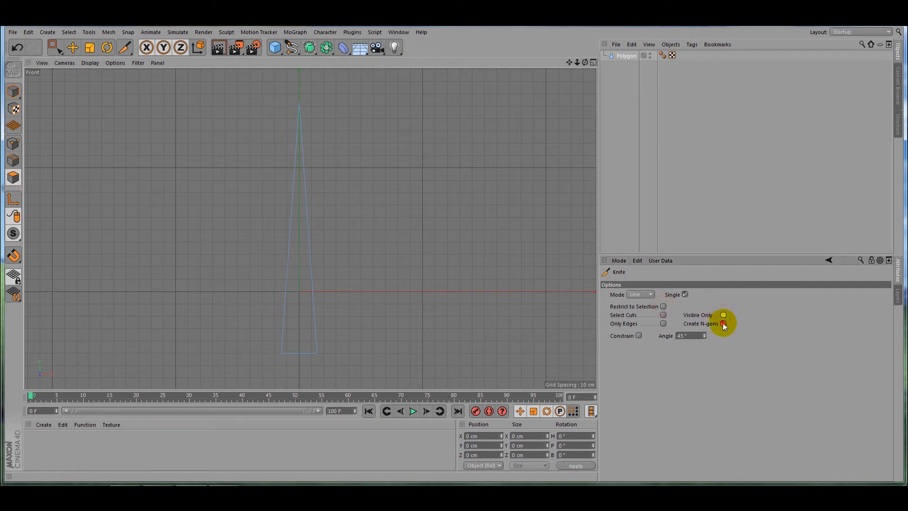
pyautogui.click(723, 323)
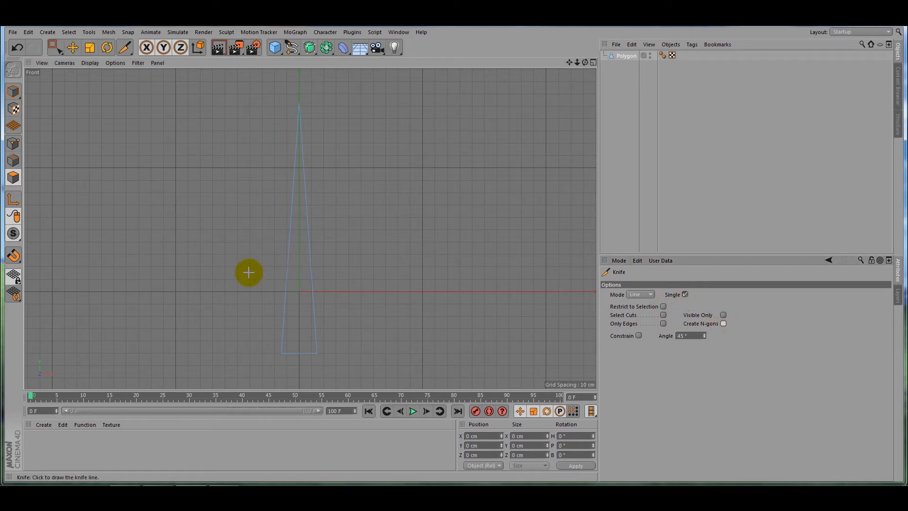
pyautogui.moveTo(247, 266); pyautogui.dragTo(390, 265)
pyautogui.moveTo(244, 179); pyautogui.dragTo(395, 181)
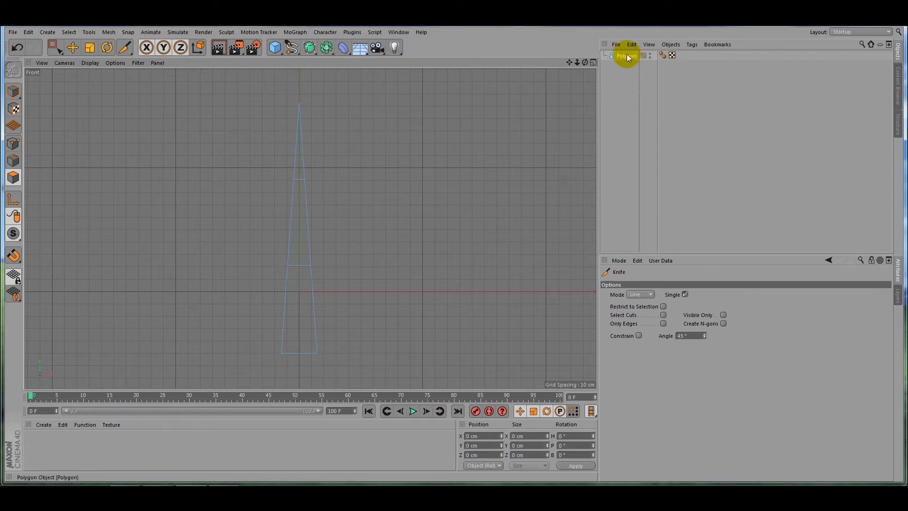
# Add a MoGraph Cloner and make the polygon its child.
pyautogui.click(291, 32)
pyautogui.click(303, 102)
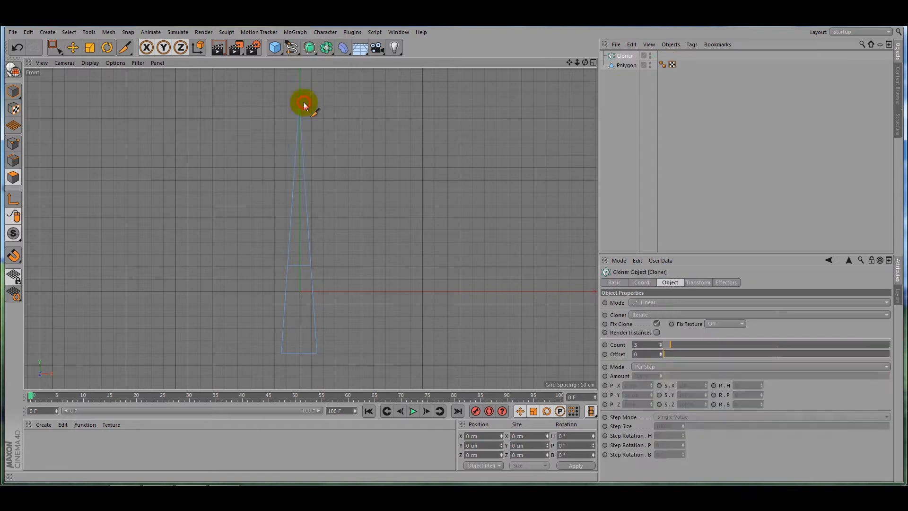
pyautogui.moveTo(627, 65); pyautogui.dragTo(627, 55)
pyautogui.press('k')
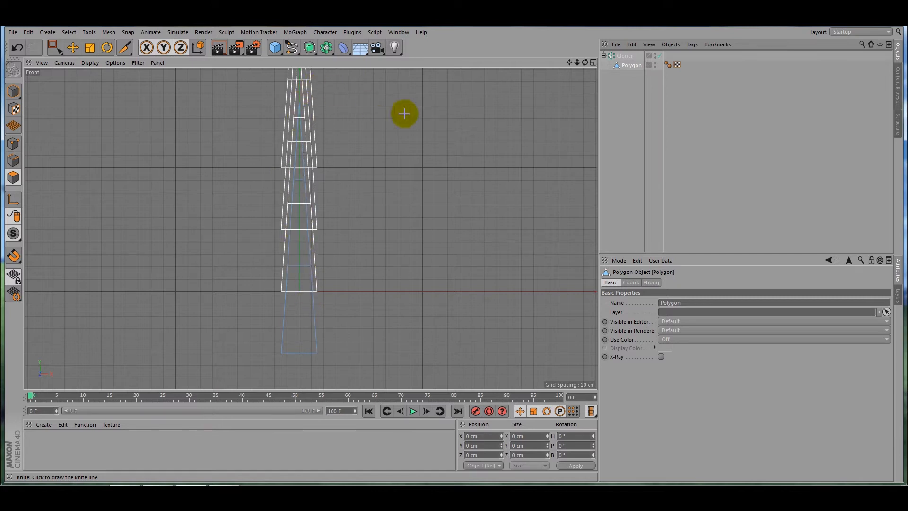
# Set the Cloner's mode to Grid Array with a Y count of 1.
pyautogui.click(627, 57)
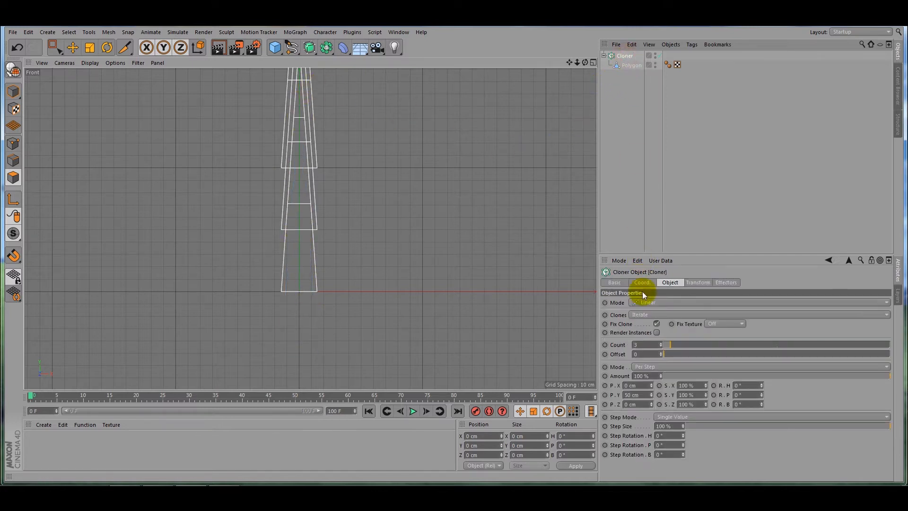
pyautogui.click(681, 302)
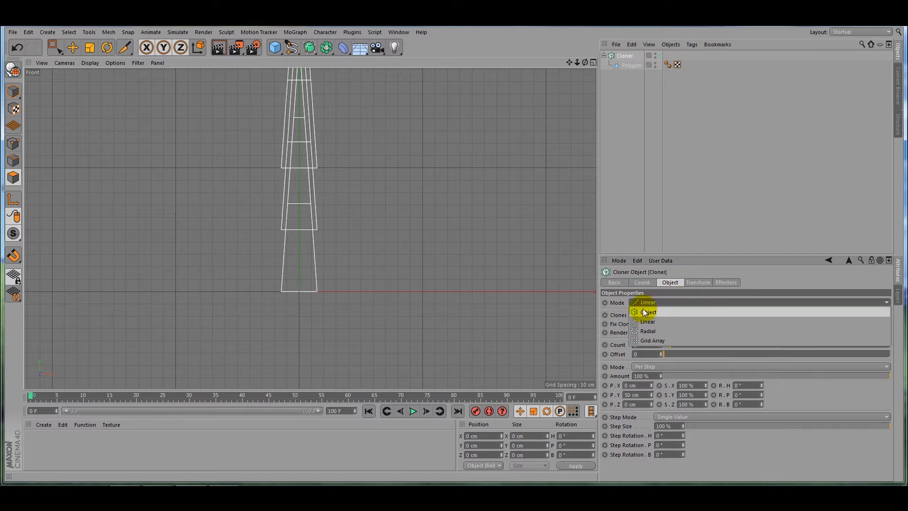
pyautogui.click(657, 341)
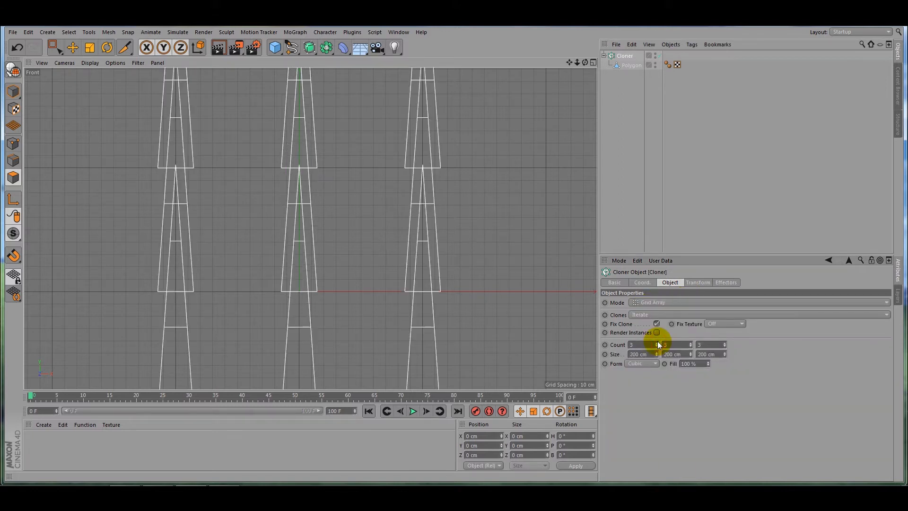
pyautogui.click(676, 344)
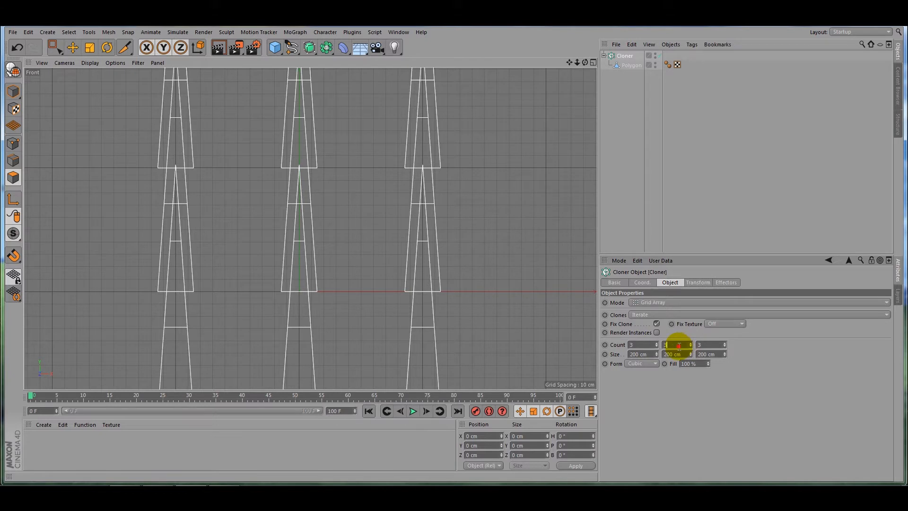
pyautogui.write('1')
pyautogui.press('Return')
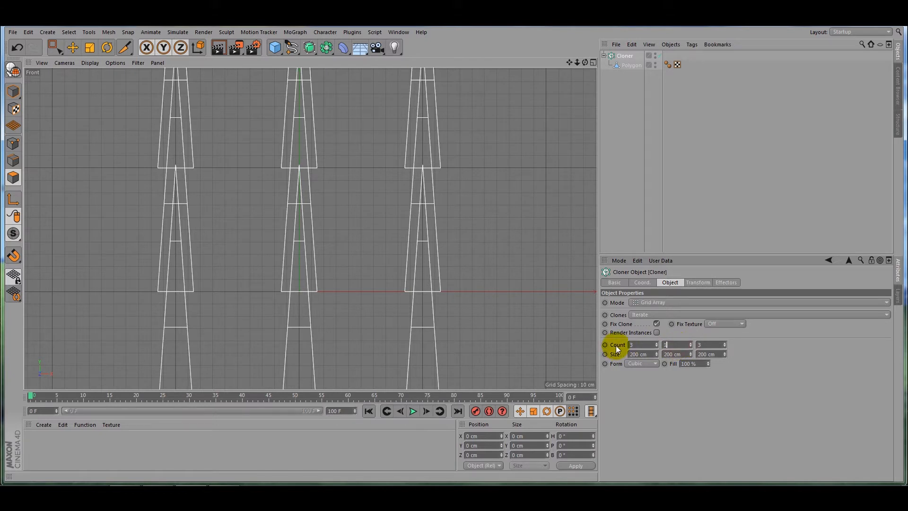
pyautogui.click(785, 354)
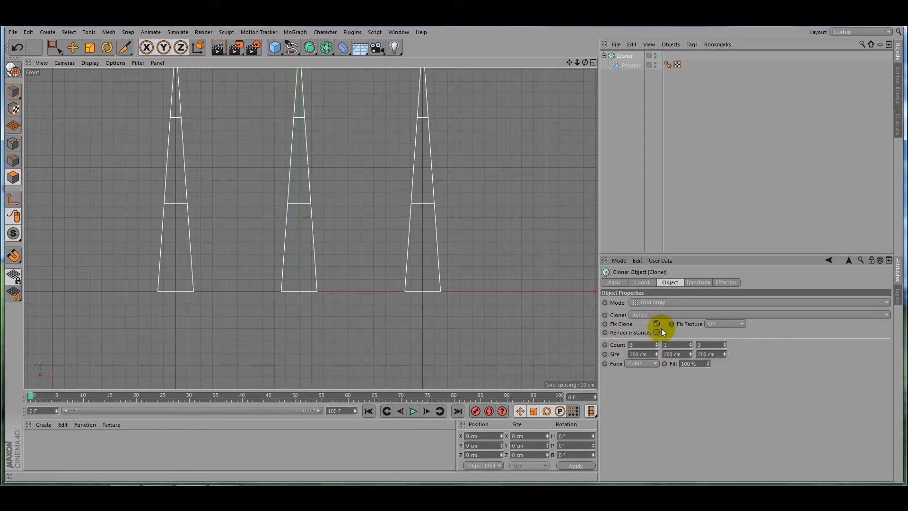
# In the perspective view, set the Cloner's X and Z counts to 10.
pyautogui.press('F1')
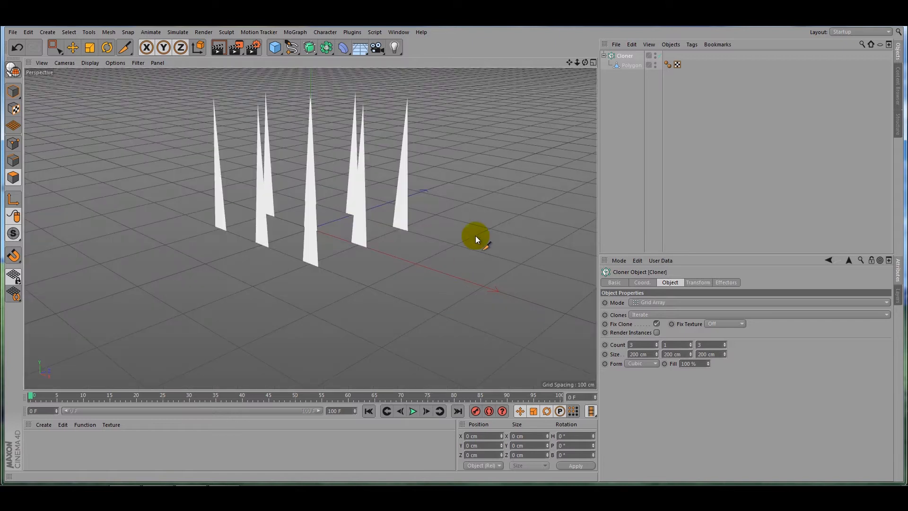
pyautogui.moveTo(571, 64); pyautogui.dragTo(575, 123)
pyautogui.click(637, 345)
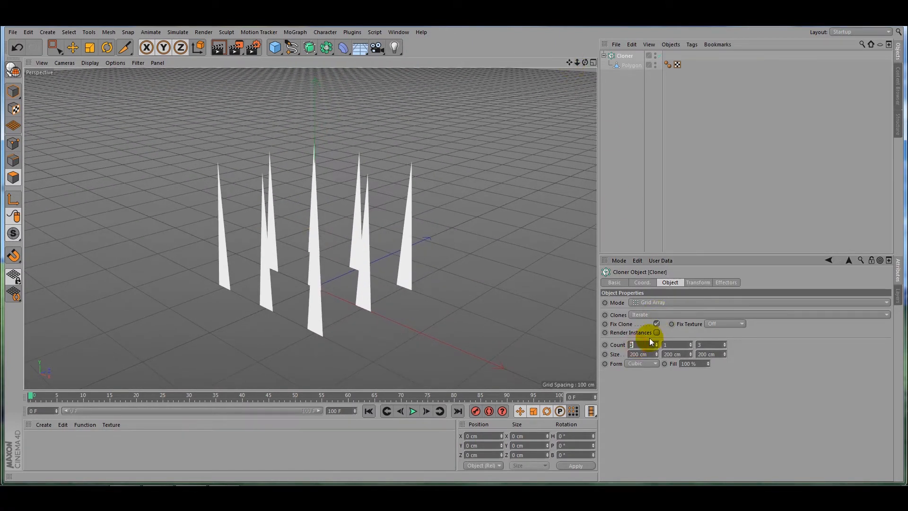
pyautogui.click(709, 345)
pyautogui.write('10')
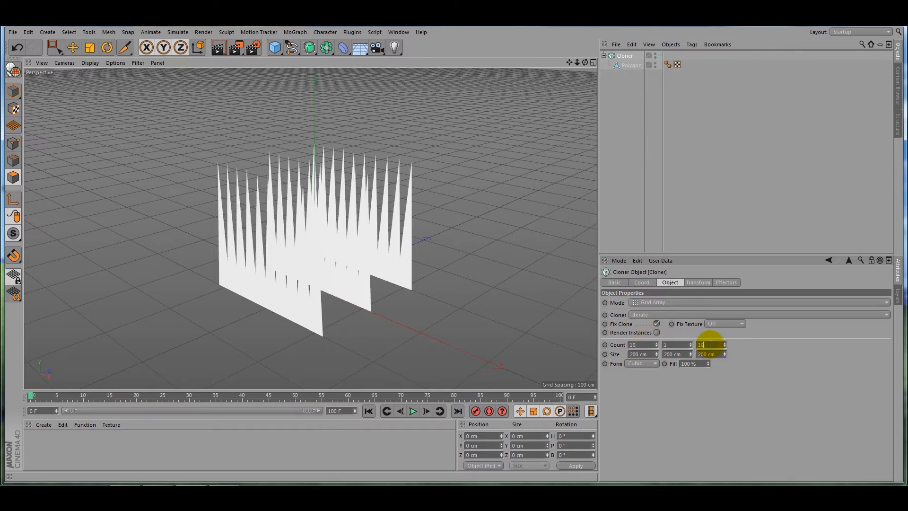
pyautogui.press('Return')
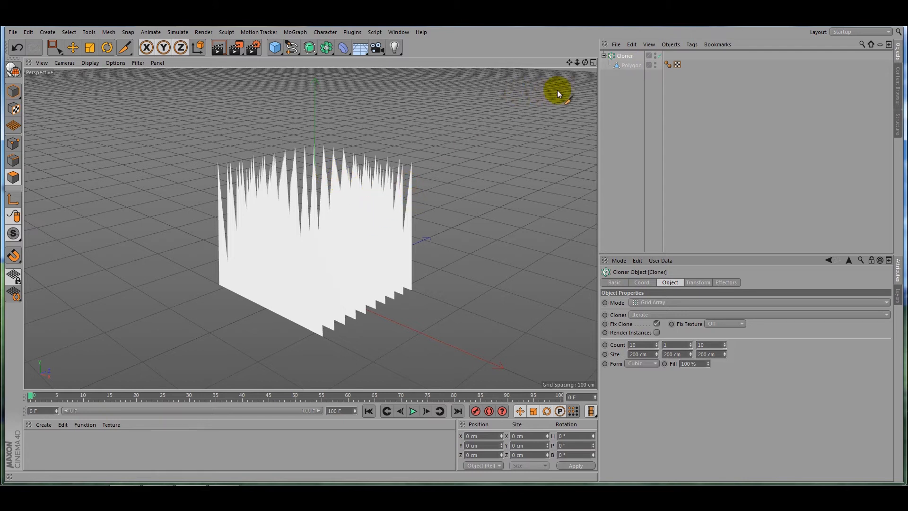
# Add a Random effector to the Cloner.
pyautogui.moveTo(585, 64)
pyautogui.mouseDown()
pyautogui.moveTo(515, 106)
pyautogui.moveTo(585, 64)
pyautogui.mouseUp()
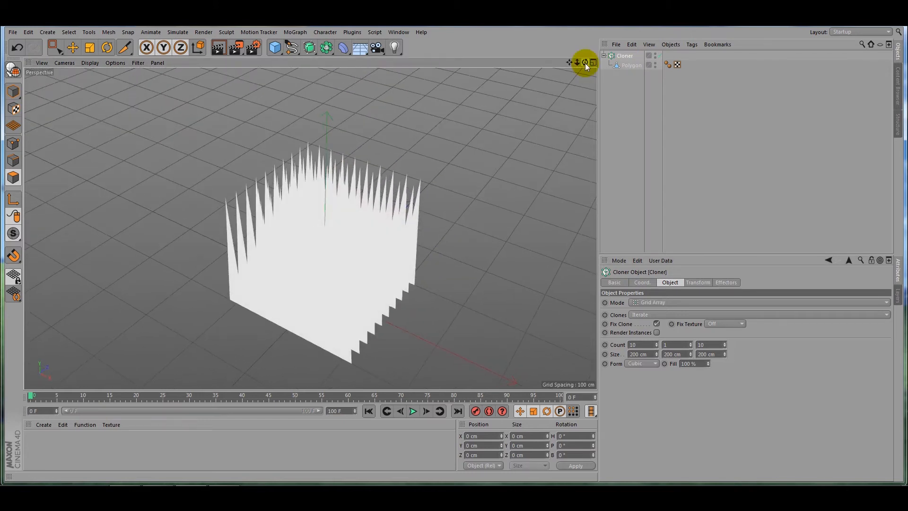
pyautogui.click(294, 32)
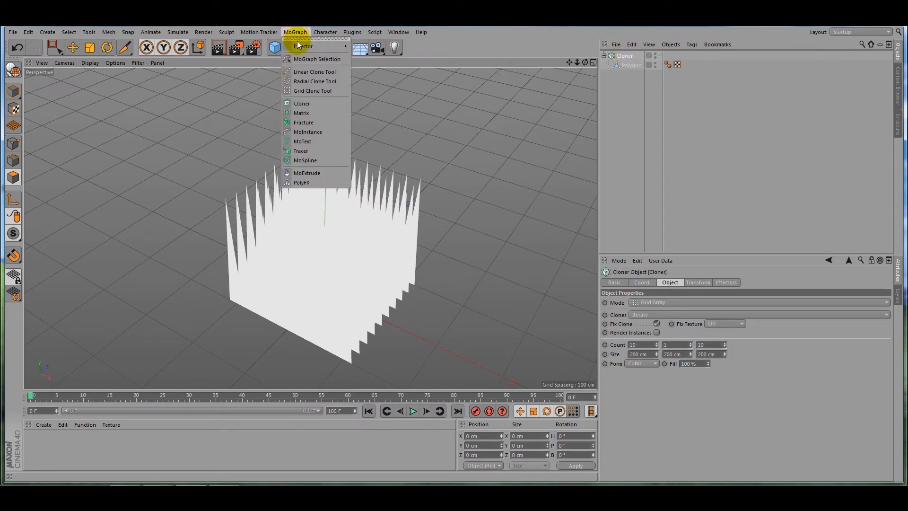
pyautogui.moveTo(297, 46)
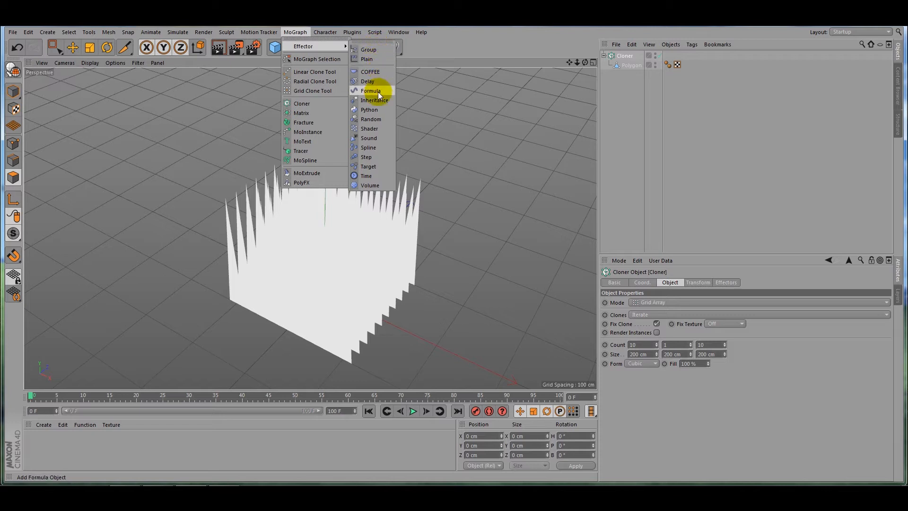
pyautogui.click(373, 120)
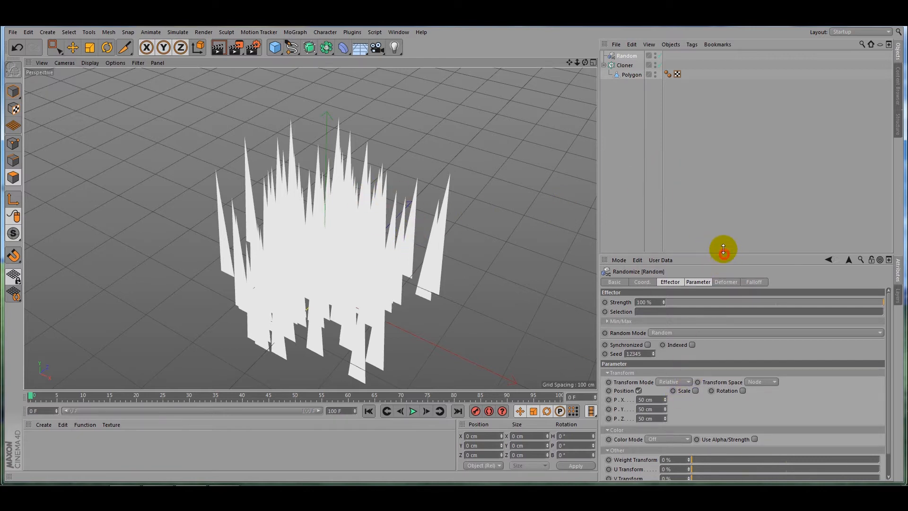
# Disable the Random effector's position variation and enable its scale and rotation variation.
pyautogui.moveTo(724, 254); pyautogui.dragTo(718, 185)
pyautogui.click(639, 324)
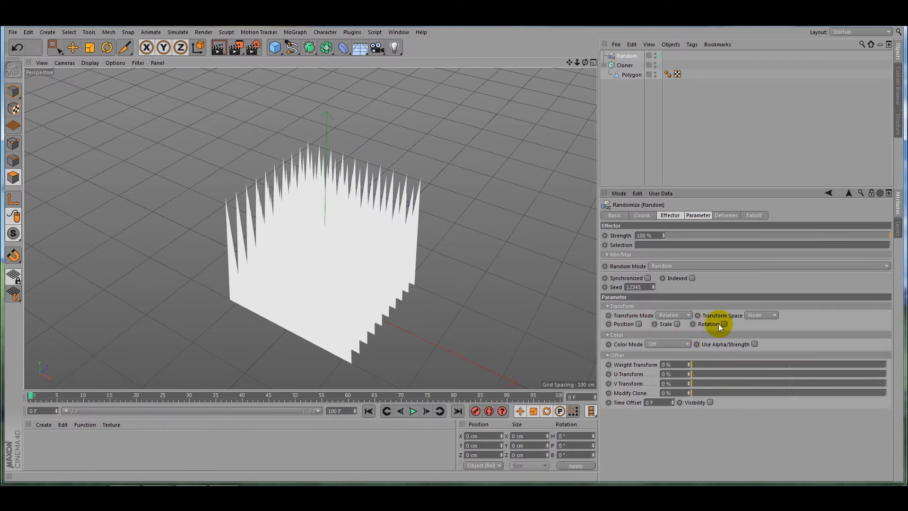
pyautogui.click(675, 324)
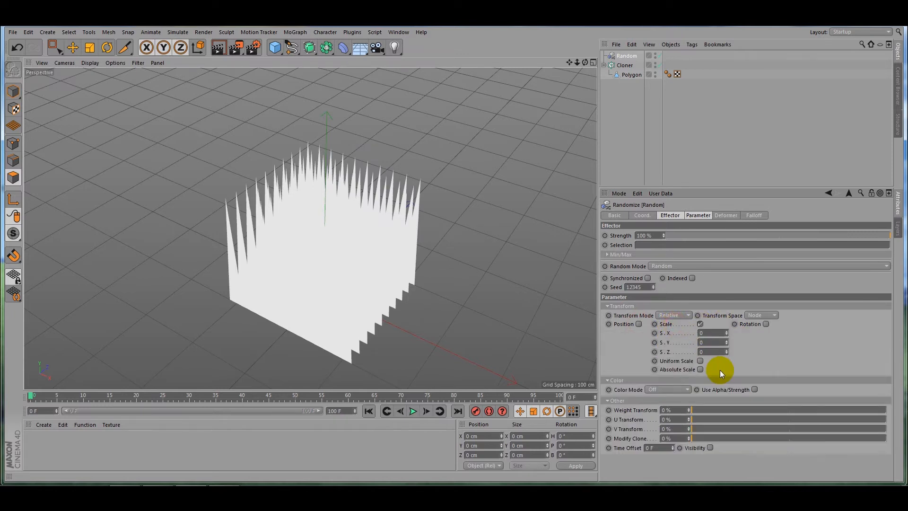
pyautogui.click(765, 325)
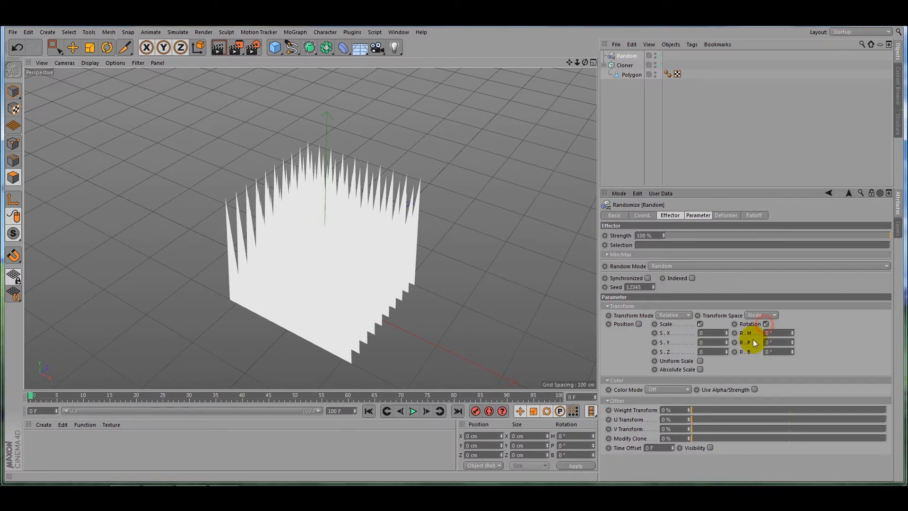
# Set the Random effector's Y scale to 0.5 and its heading rotation to 45°.
pyautogui.moveTo(726, 342); pyautogui.dragTo(726, 324)
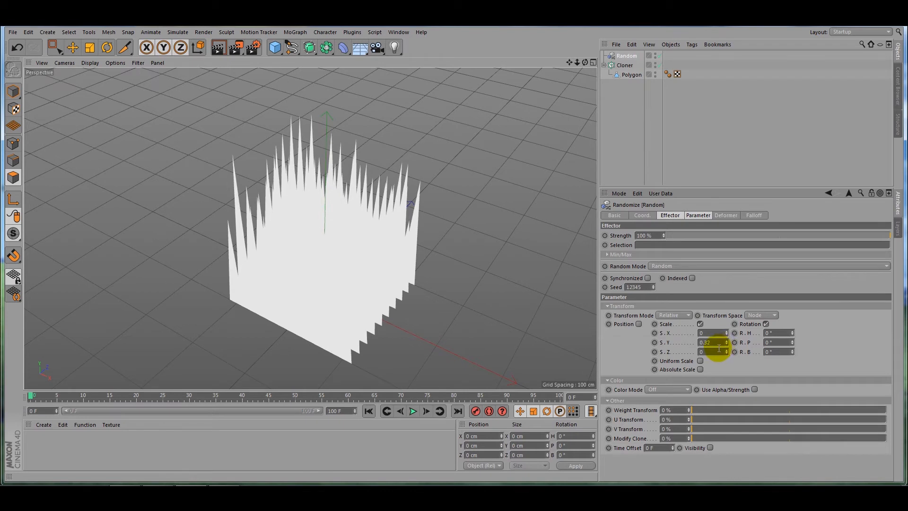
pyautogui.doubleClick(717, 345)
pyautogui.write('0.5')
pyautogui.press('Return')
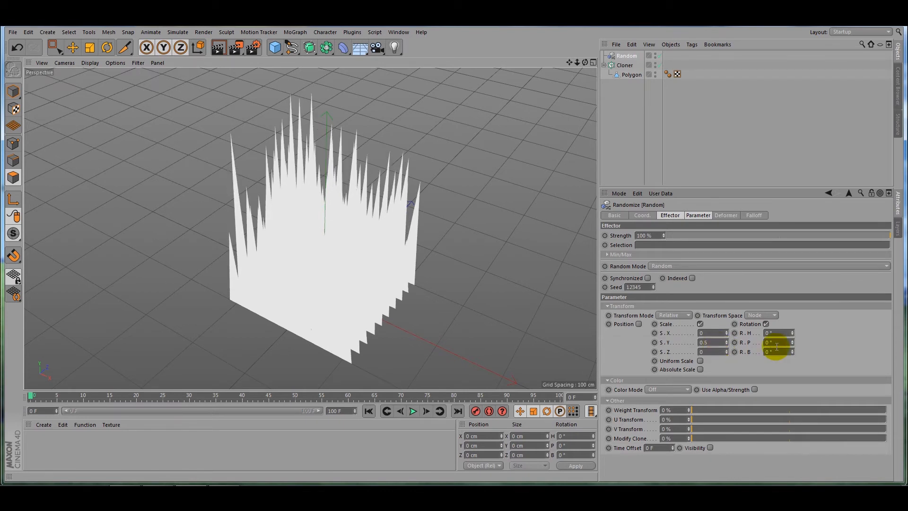
pyautogui.moveTo(791, 332)
pyautogui.mouseDown()
pyautogui.moveTo(792, 310)
pyautogui.moveTo(791, 319)
pyautogui.mouseUp()
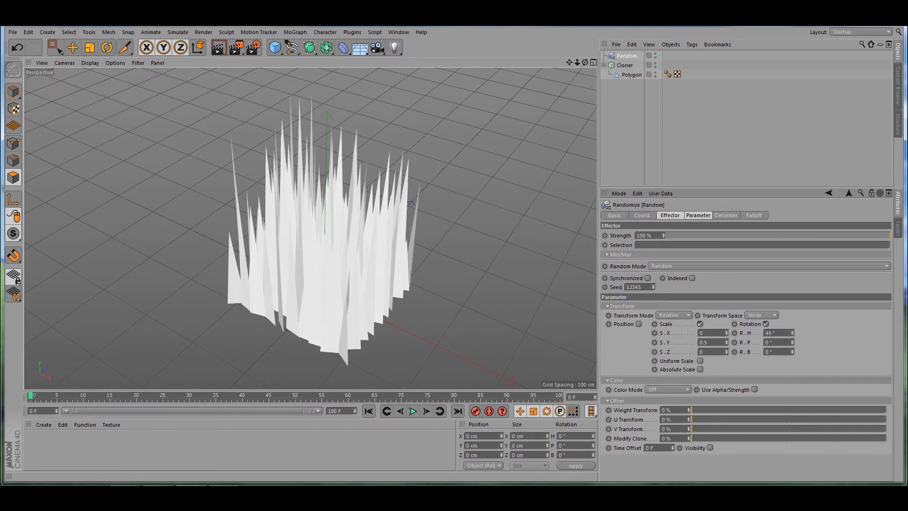
pyautogui.moveTo(585, 66)
pyautogui.mouseDown()
pyautogui.moveTo(576, 44)
pyautogui.moveTo(588, 59)
pyautogui.moveTo(604, 58)
pyautogui.moveTo(575, 46)
pyautogui.moveTo(567, 56)
pyautogui.moveTo(586, 63)
pyautogui.moveTo(569, 61)
pyautogui.mouseUp()
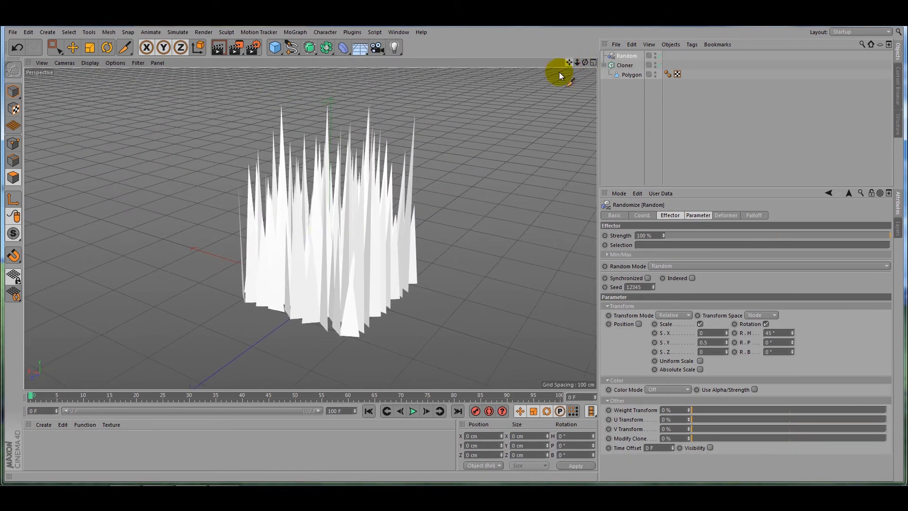
# Create a new material and disable its Reflectance channel.
pyautogui.click(44, 425)
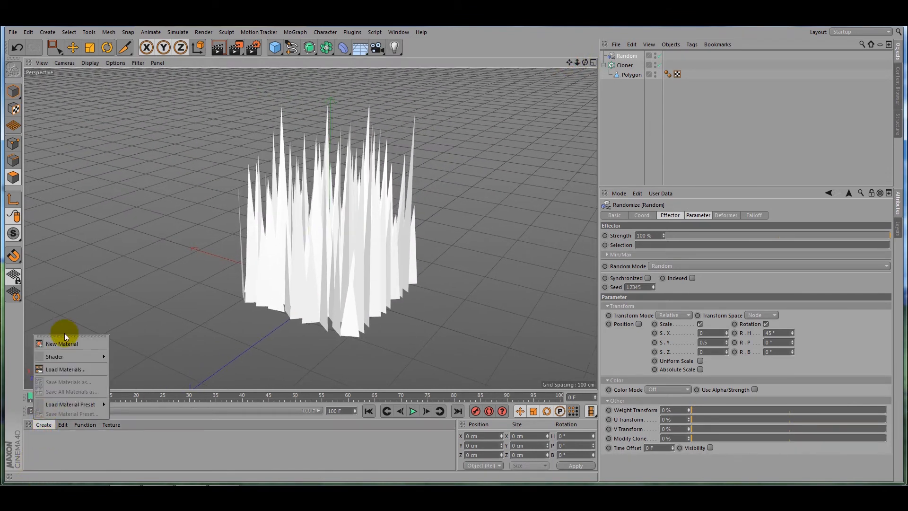
pyautogui.click(65, 341)
pyautogui.doubleClick(34, 440)
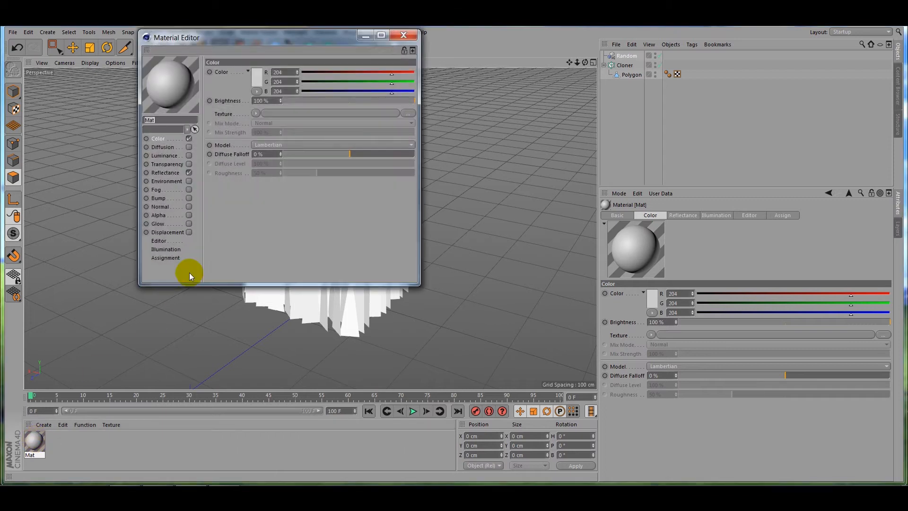
pyautogui.click(188, 173)
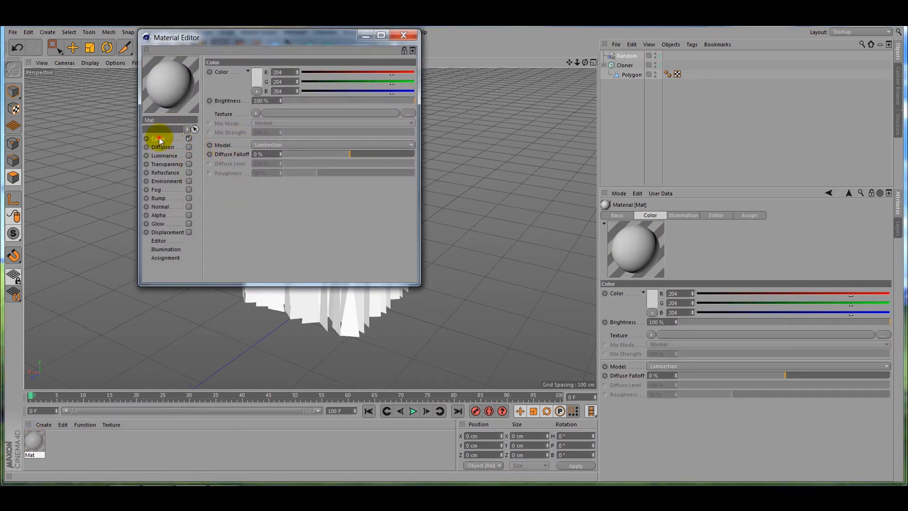
# Load a Gradient shader into the material's color texture and set its type to 2D - V.
pyautogui.click(256, 114)
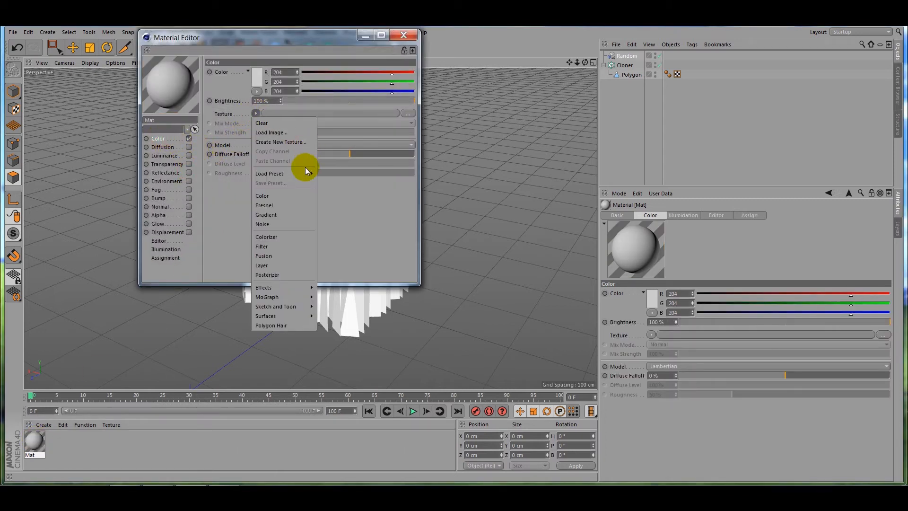
pyautogui.click(284, 214)
pyautogui.click(319, 113)
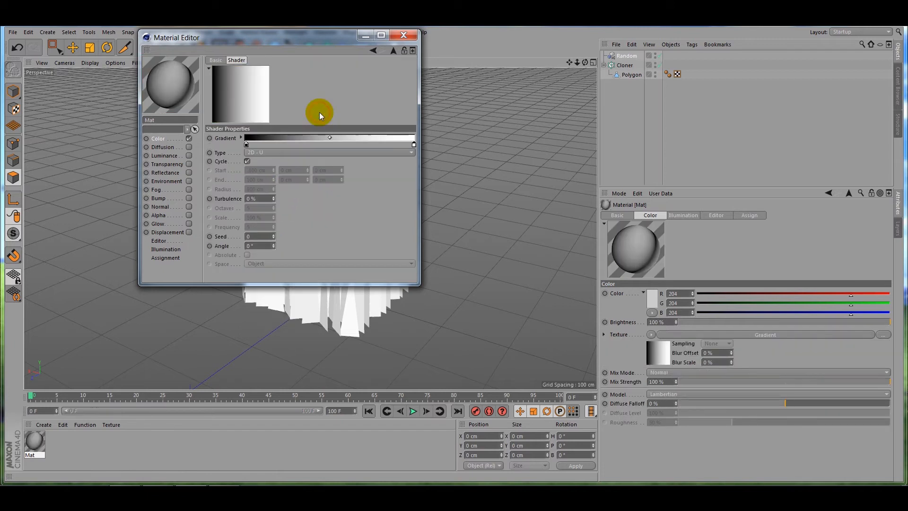
pyautogui.click(316, 152)
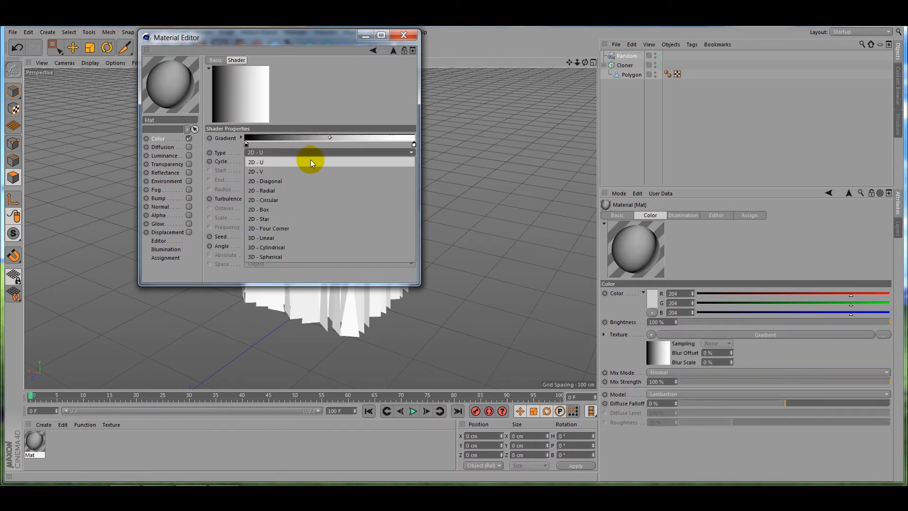
pyautogui.click(306, 170)
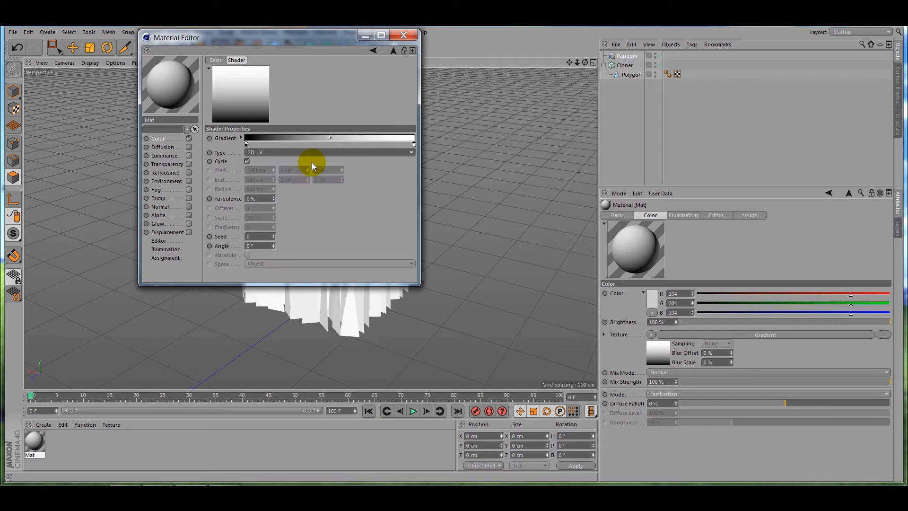
# Color the gradient's black start knot dark green, with hue 110°, saturation 97.5% and brightness about 24.5%.
pyautogui.doubleClick(245, 144)
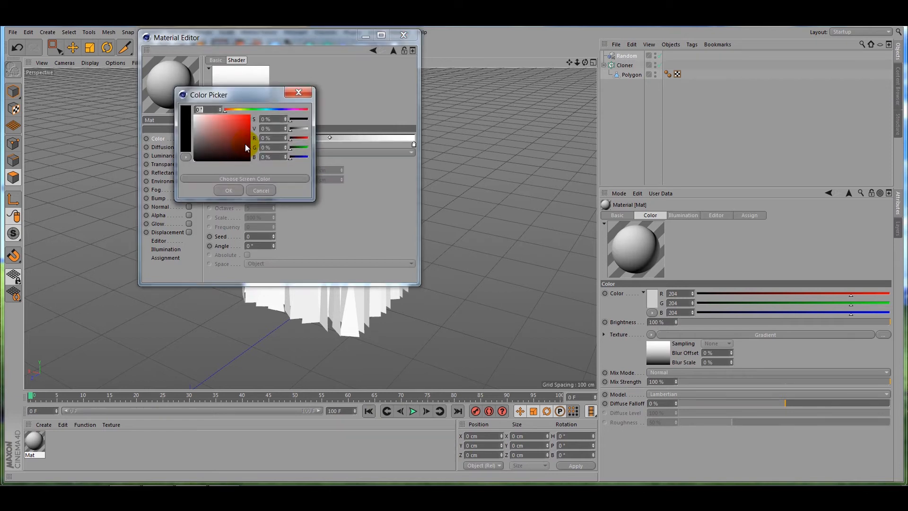
pyautogui.click(250, 111)
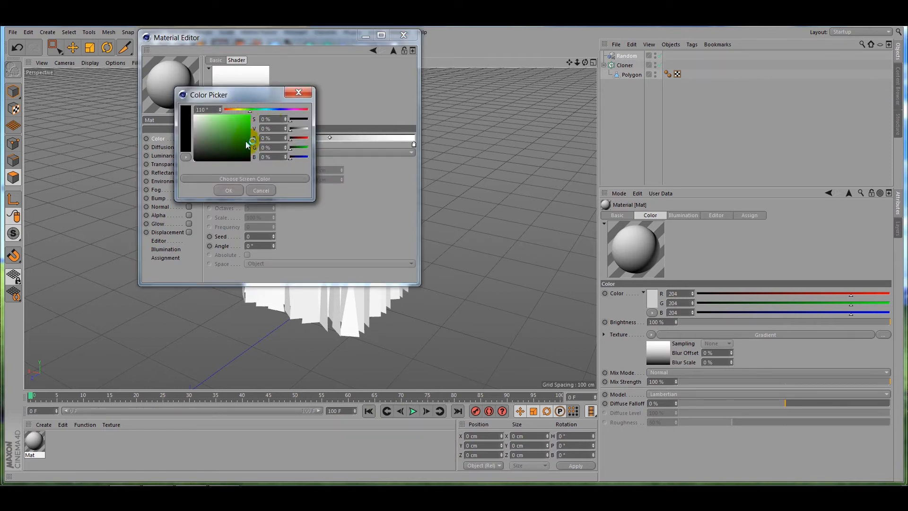
pyautogui.click(251, 150)
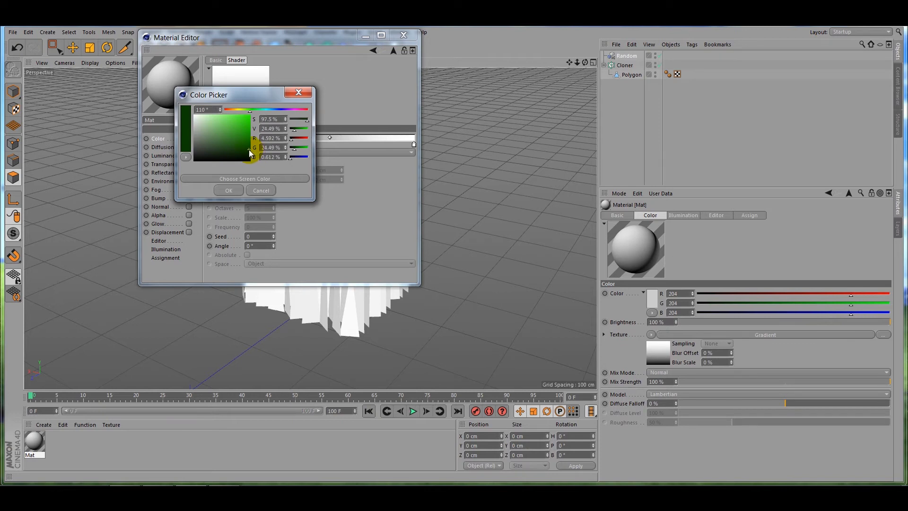
pyautogui.click(231, 189)
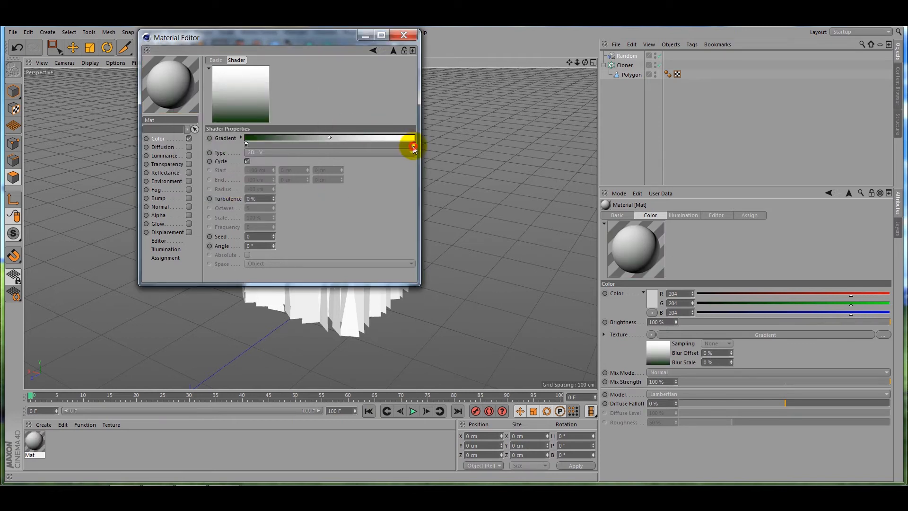
# Color the gradient's white end knot bright green, with hue 106° and brightness about 73.5%, and apply the material to the Polygon object.
pyautogui.doubleClick(413, 145)
pyautogui.click(417, 111)
pyautogui.moveTo(415, 122); pyautogui.dragTo(420, 133)
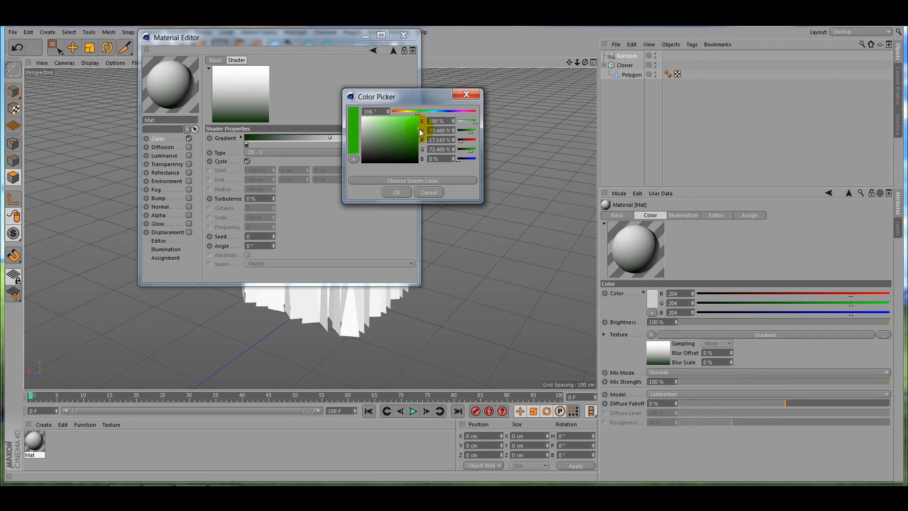
pyautogui.click(395, 192)
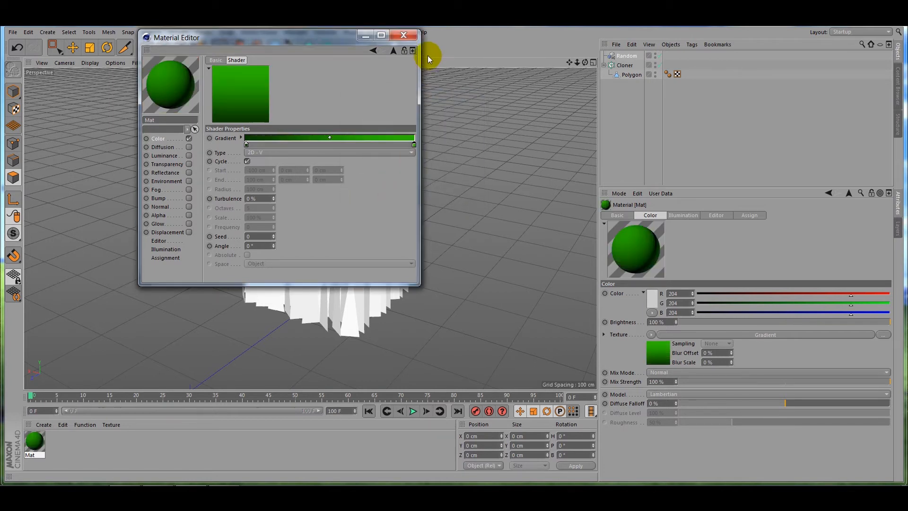
pyautogui.click(405, 35)
pyautogui.moveTo(36, 443); pyautogui.dragTo(628, 74)
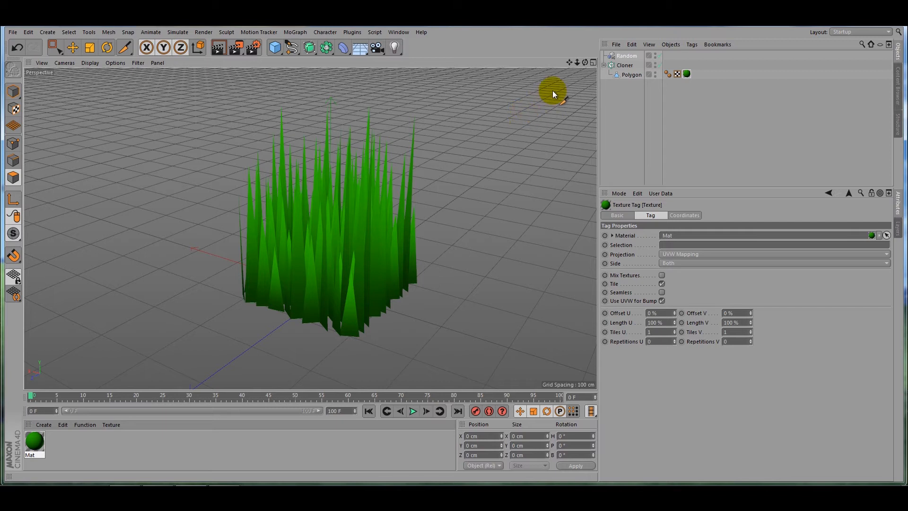
# Add an FFD deformer to the scene.
pyautogui.click(345, 48)
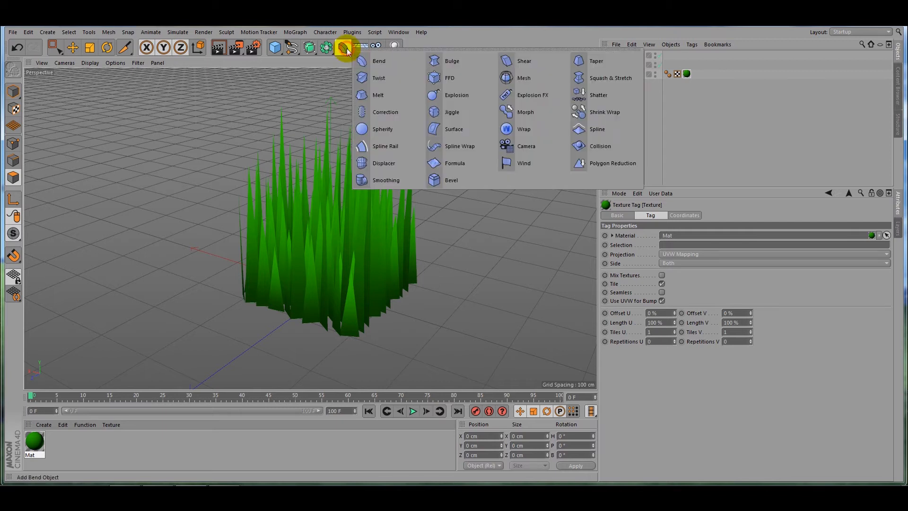
pyautogui.click(439, 81)
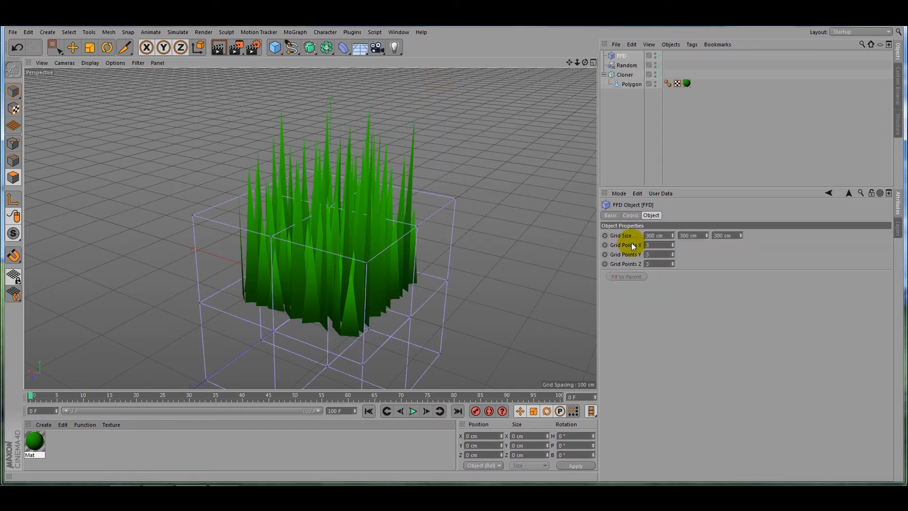
# Set the FFD deformer's grid size to 150 cm in all three directions.
pyautogui.click(652, 236)
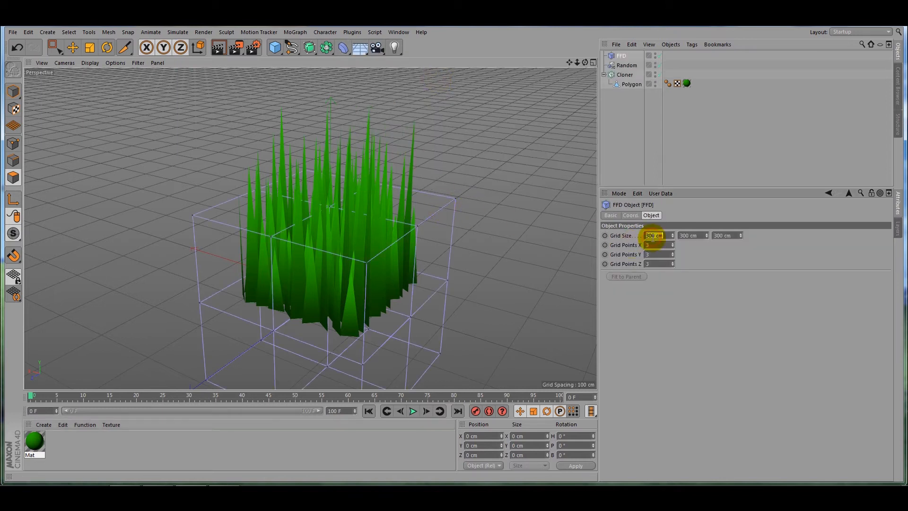
pyautogui.write('150')
pyautogui.press('Tab')
pyautogui.write('1')
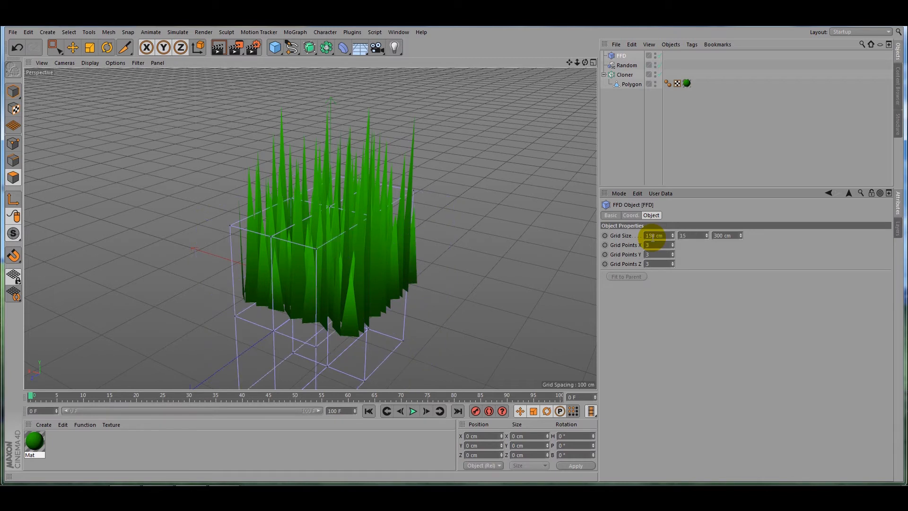
pyautogui.press('Tab')
pyautogui.write('1')
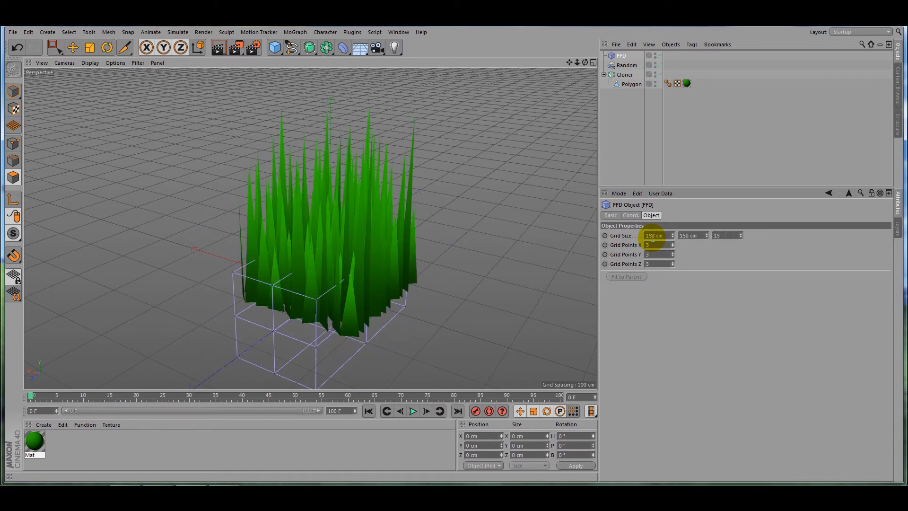
pyautogui.write('50')
pyautogui.click(756, 258)
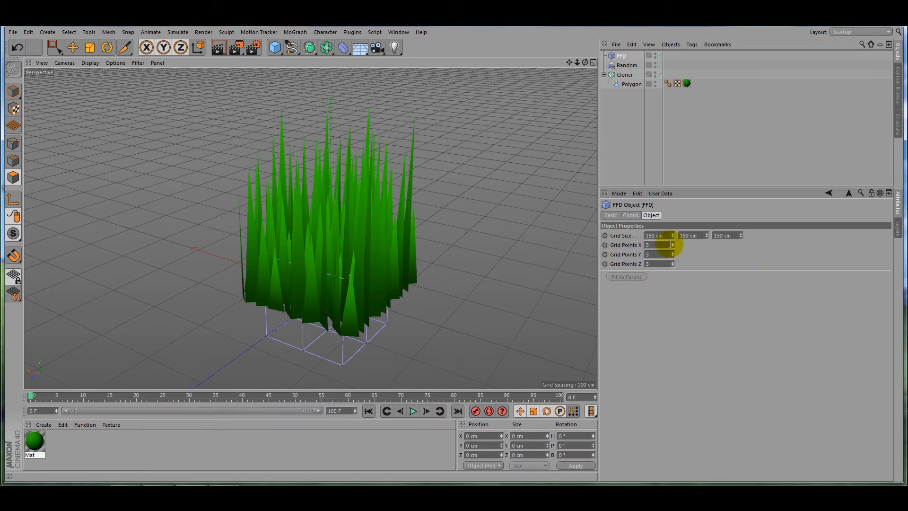
# Change the FFD deformer's grid size to 200 cm in all three directions.
pyautogui.doubleClick(658, 236)
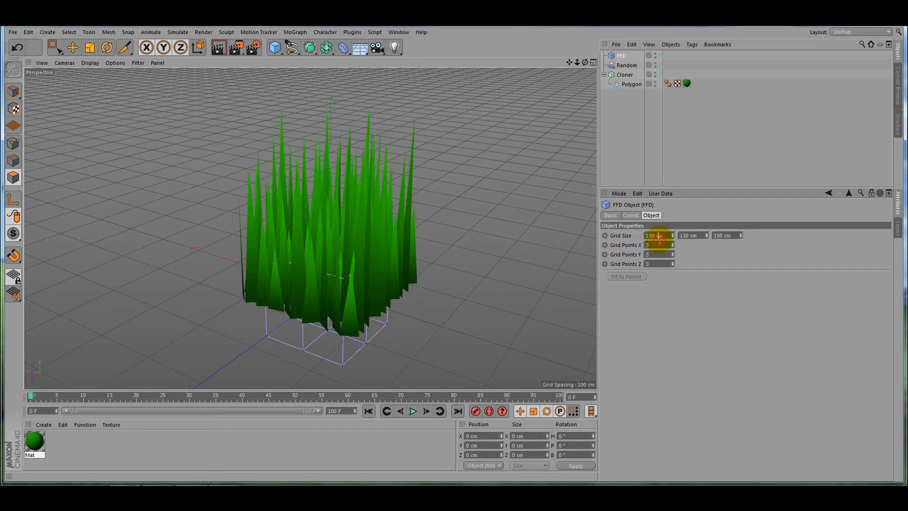
pyautogui.write('200')
pyautogui.press('Tab')
pyautogui.write('200')
pyautogui.press('Return')
pyautogui.press('Tab')
pyautogui.write('200')
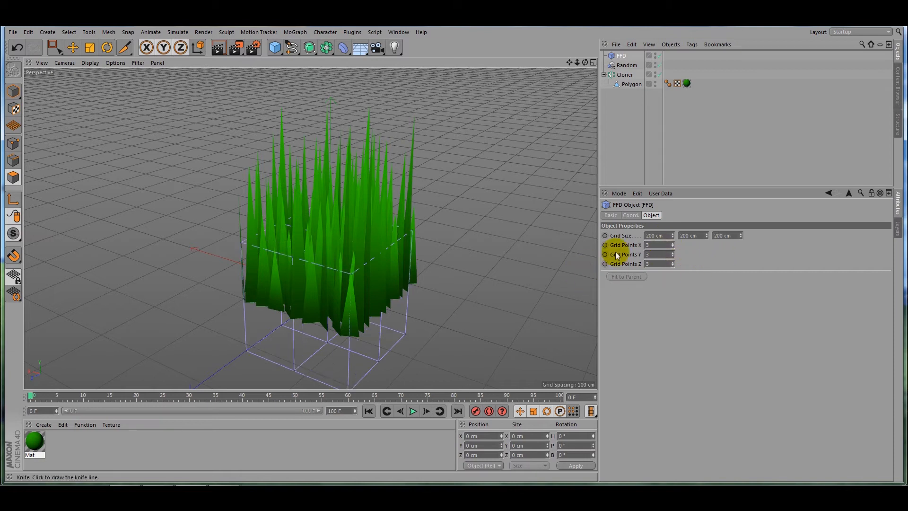
# Set the FFD's grid size to 214 cm in X, Y and Z so the cage encloses the grass footprint.
pyautogui.moveTo(674, 235); pyautogui.dragTo(675, 237)
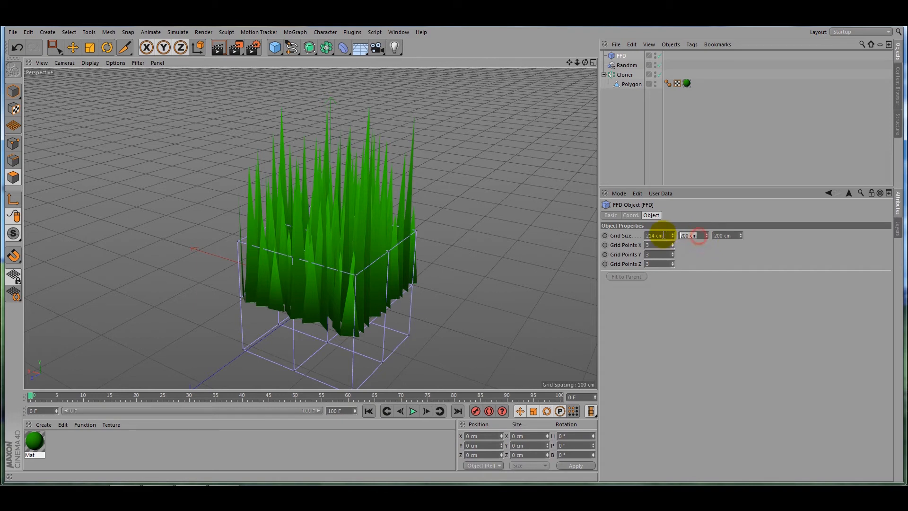
pyautogui.write('214')
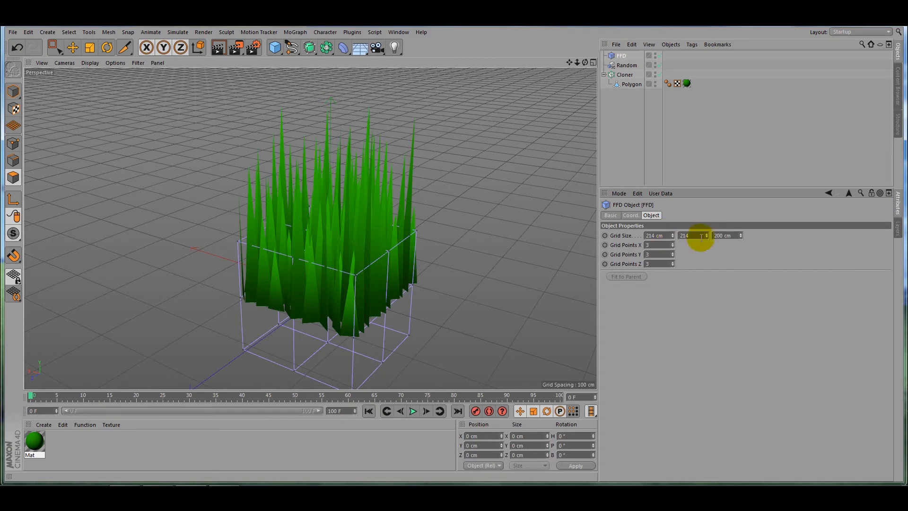
pyautogui.click(722, 236)
pyautogui.write('1')
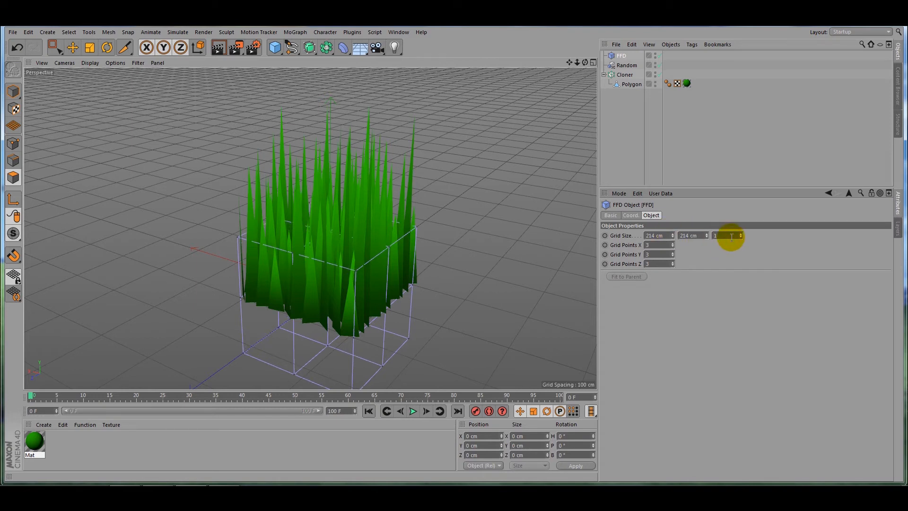
pyautogui.press('BackSpace')
pyautogui.write('214')
pyautogui.press('Return')
# Set the FFD's grid points to 4 in X, Y and Z.
pyautogui.click(673, 243)
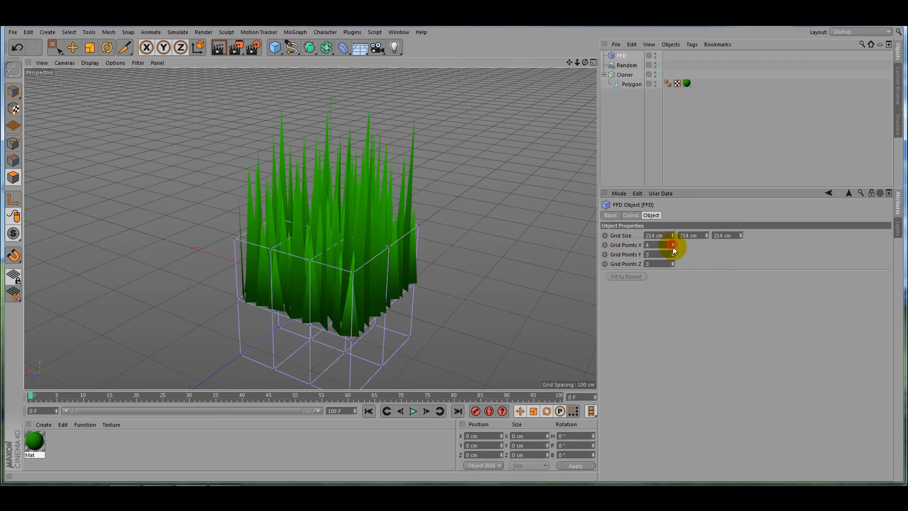
pyautogui.click(672, 253)
pyautogui.click(672, 262)
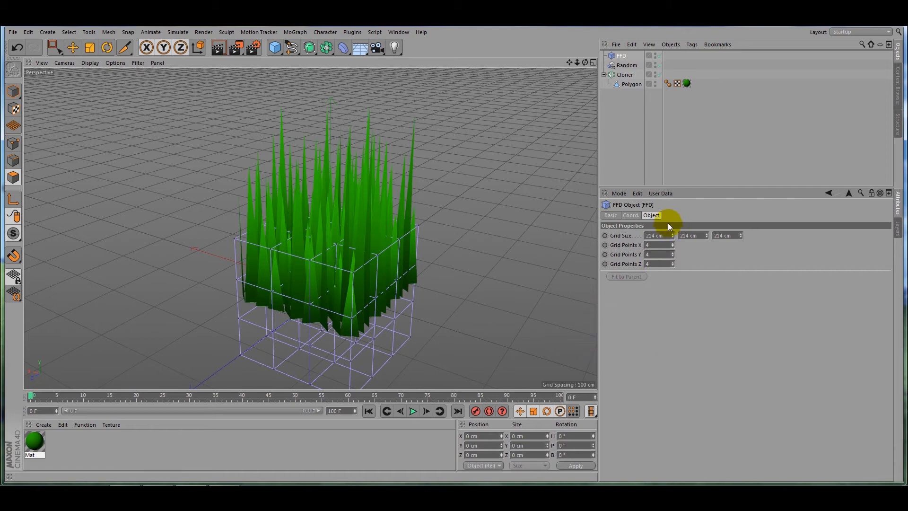
# Set the FFD deformer's Y position to 100 cm.
pyautogui.click(633, 216)
pyautogui.click(646, 245)
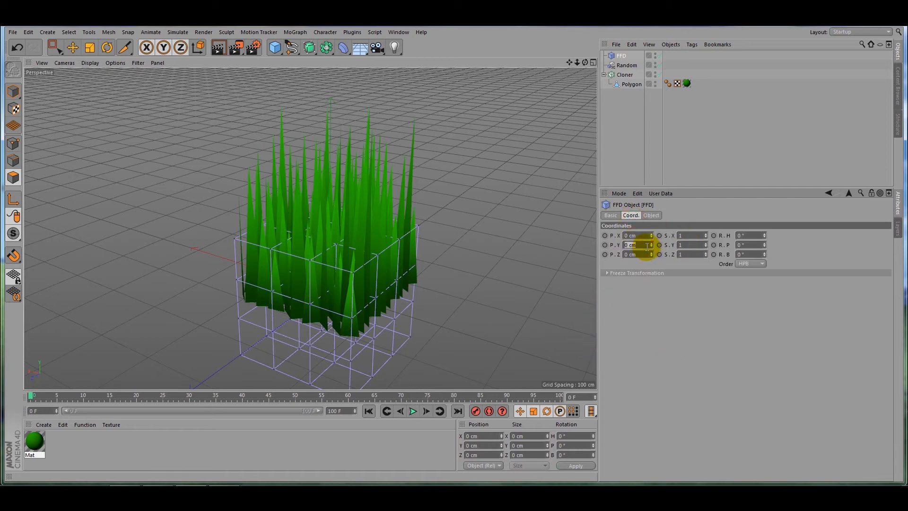
pyautogui.write('100')
pyautogui.press('Return')
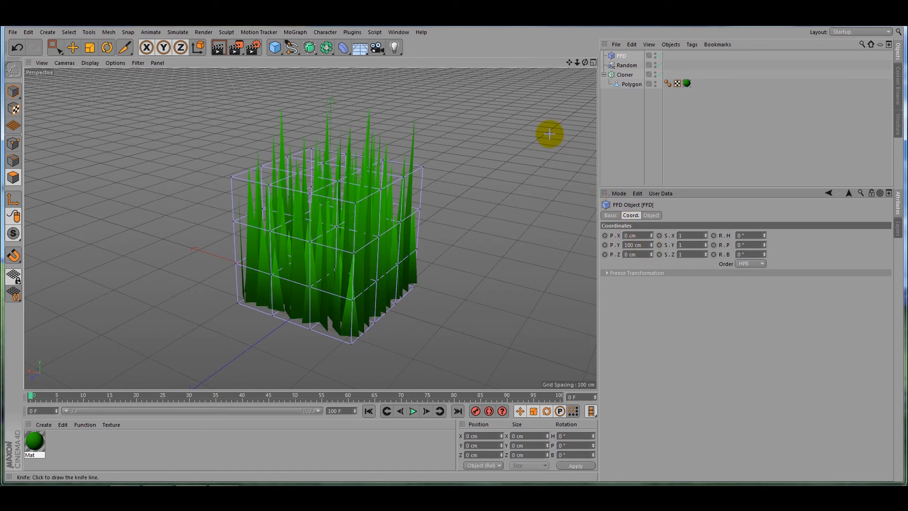
# Set the FFD's grid size to 230 cm in X, 250 cm in Y and 230 cm in Z.
pyautogui.moveTo(585, 62)
pyautogui.mouseDown()
pyautogui.moveTo(561, 33)
pyautogui.moveTo(571, 59)
pyautogui.mouseUp()
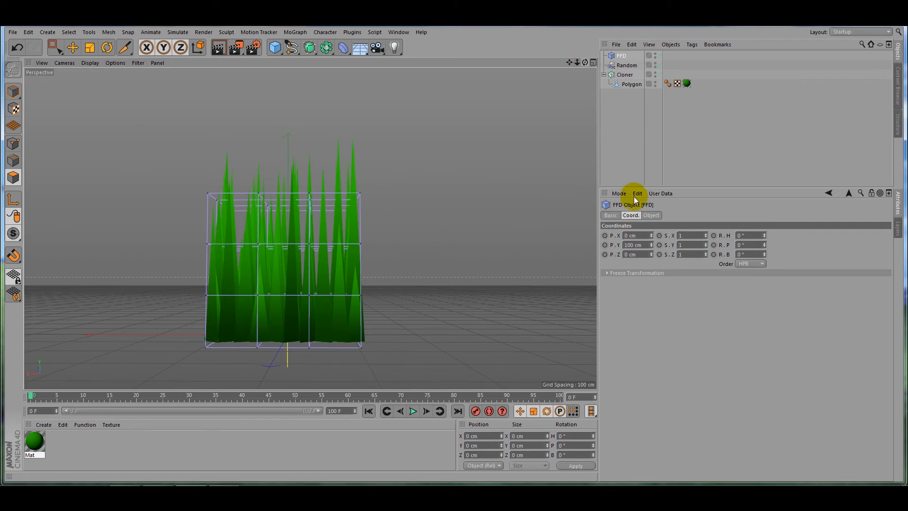
pyautogui.click(648, 216)
pyautogui.click(657, 235)
pyautogui.write('230')
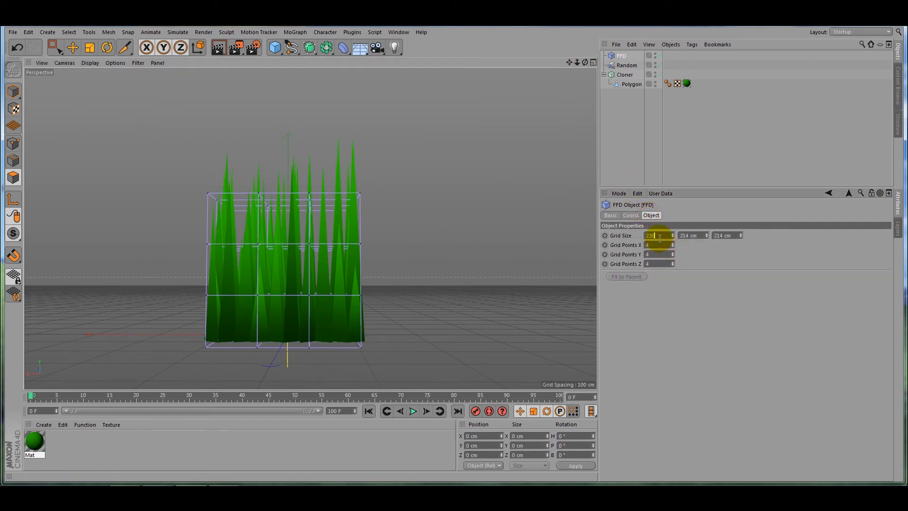
pyautogui.click(691, 235)
pyautogui.write('256')
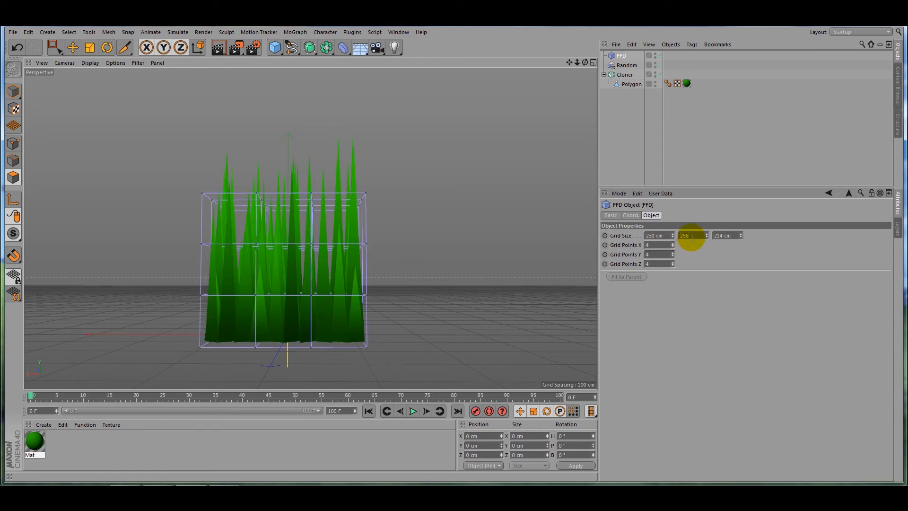
pyautogui.press('BackSpace')
pyautogui.write('0')
pyautogui.press('Return')
pyautogui.click(728, 235)
pyautogui.write('230')
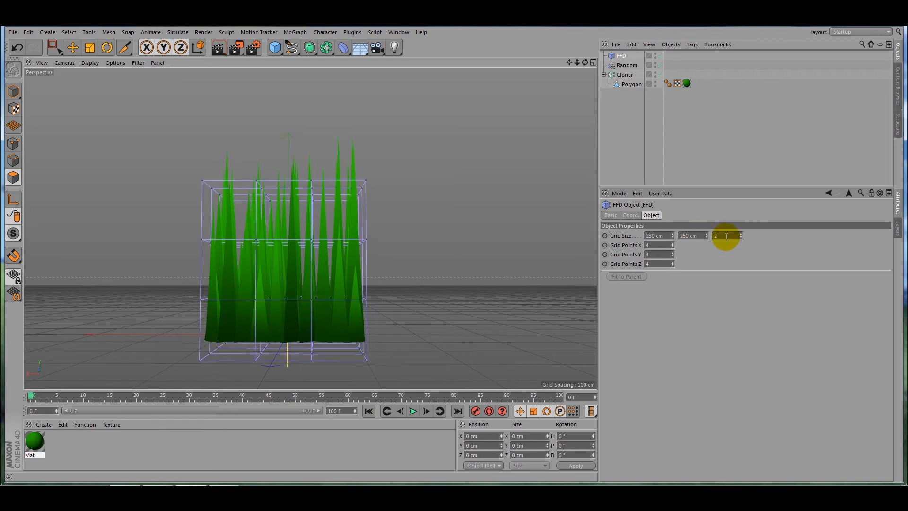
pyautogui.press('Return')
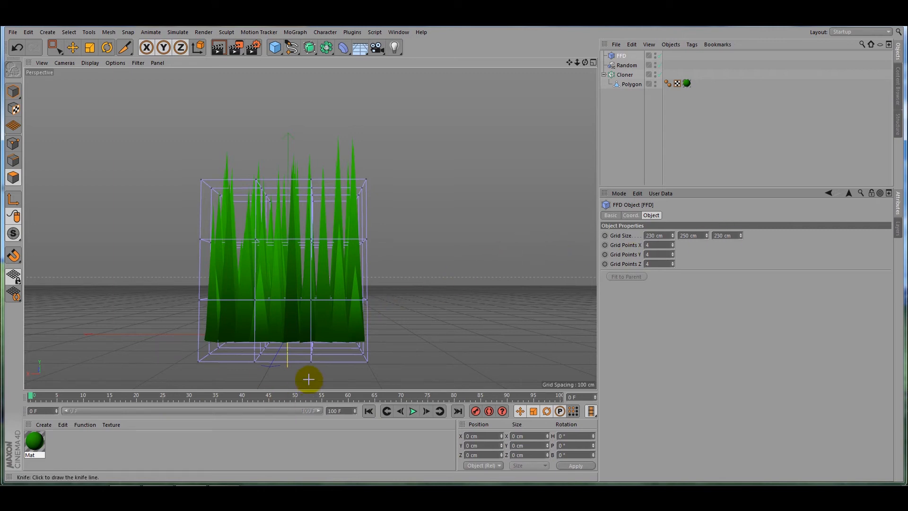
# Raise the FFD's Y position to 127 cm and set its Y grid size to 300 cm.
pyautogui.click(633, 215)
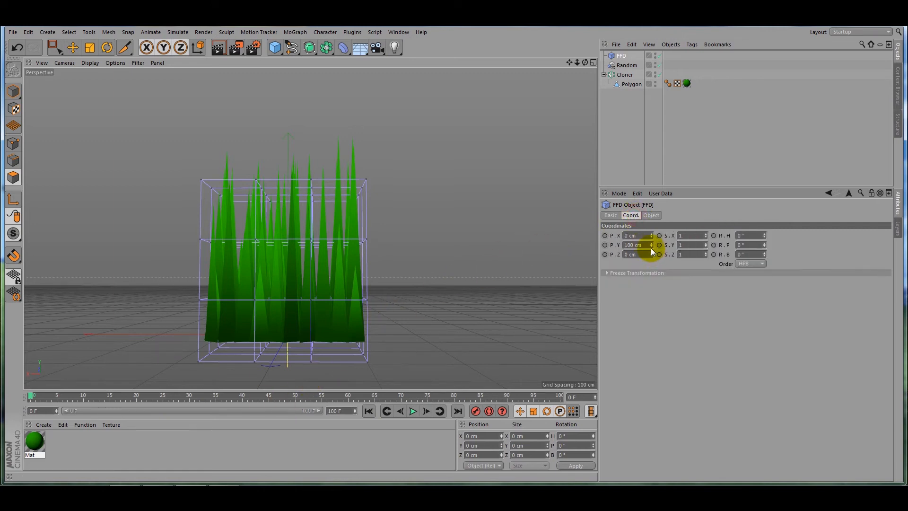
pyautogui.moveTo(651, 246); pyautogui.dragTo(651, 232)
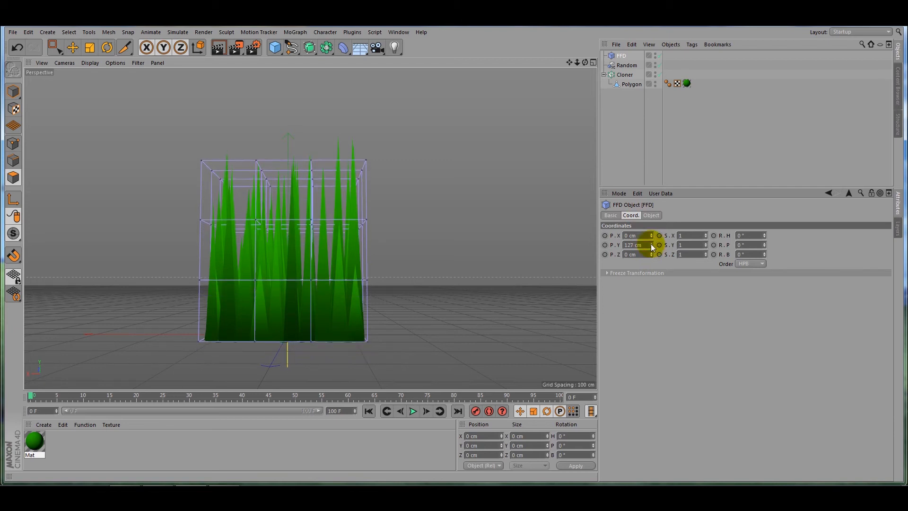
pyautogui.click(622, 57)
pyautogui.click(655, 215)
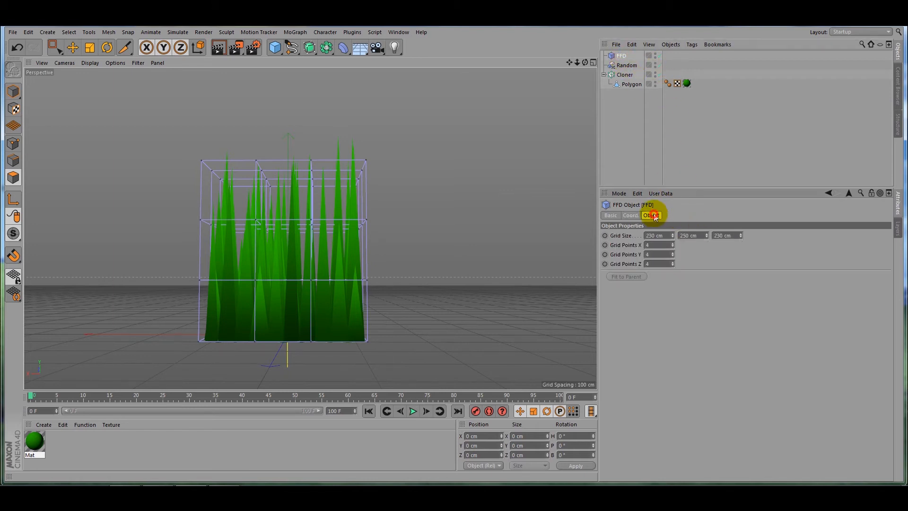
pyautogui.doubleClick(689, 238)
pyautogui.write('300')
pyautogui.press('Return')
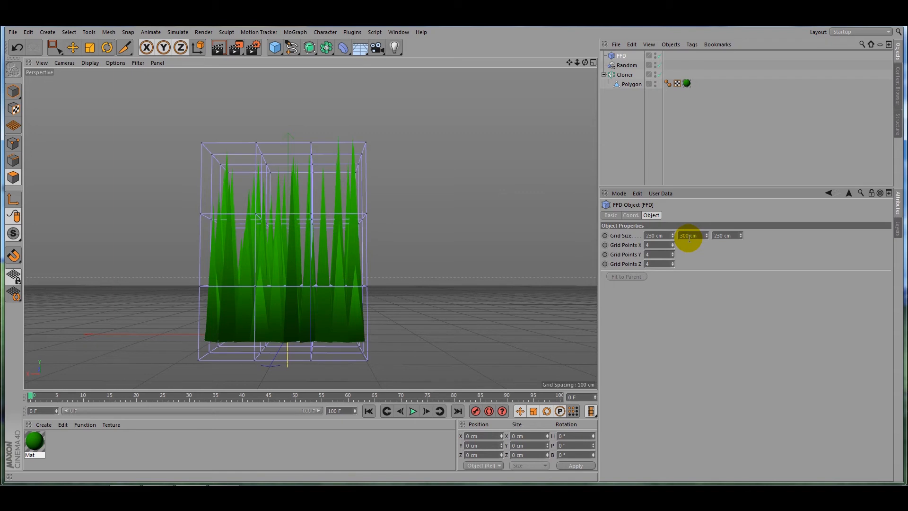
# Set the FFD's Y position to 150 cm so the cage base lines up with the grass roots.
pyautogui.click(635, 217)
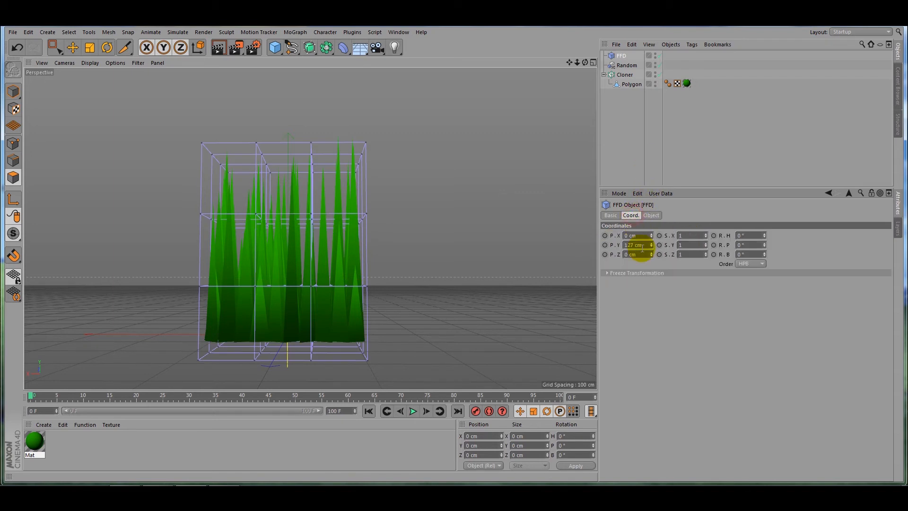
pyautogui.doubleClick(638, 245)
pyautogui.write('150')
pyautogui.press('Return')
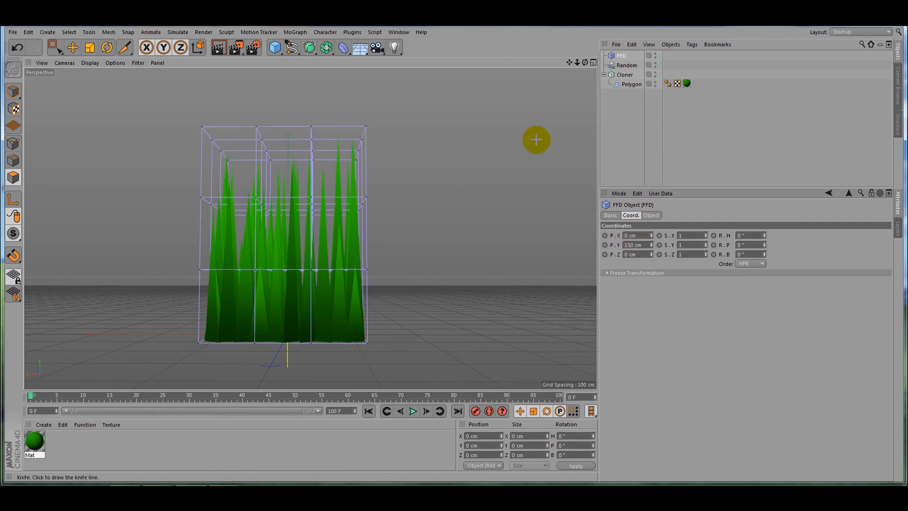
# In the front view, switch to point mode and set up Rectangle Selection with Only Select Visible Elements turned off.
pyautogui.click(585, 63)
pyautogui.moveTo(585, 62)
pyautogui.mouseDown()
pyautogui.moveTo(541, 81)
pyautogui.moveTo(521, 67)
pyautogui.moveTo(516, 74)
pyautogui.mouseUp()
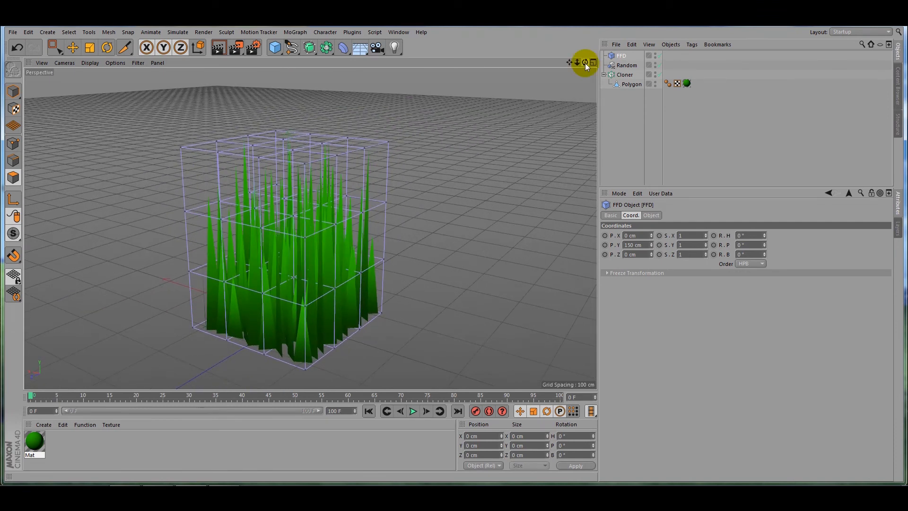
pyautogui.press('k')
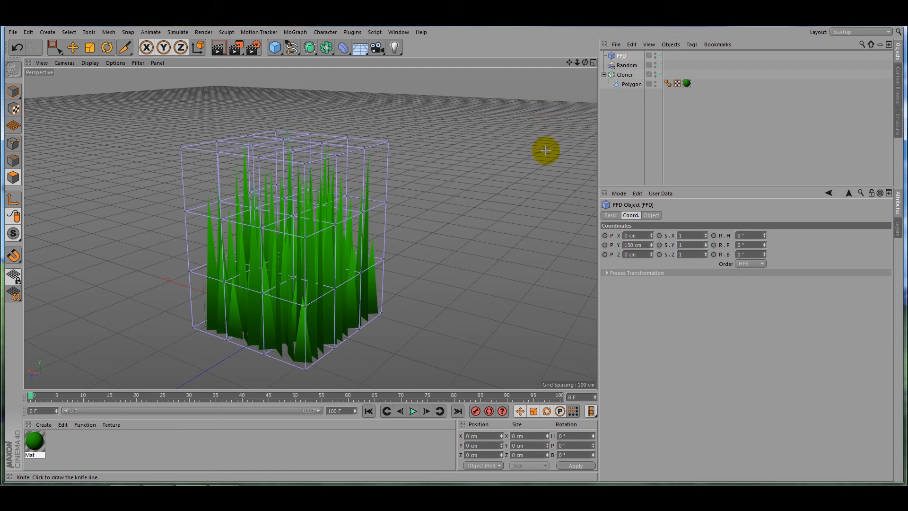
pyautogui.press('F4')
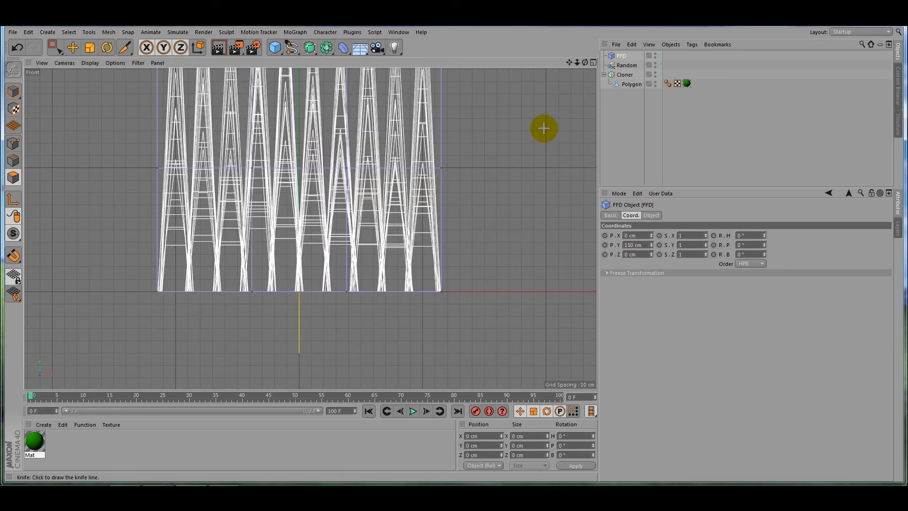
pyautogui.press('h')
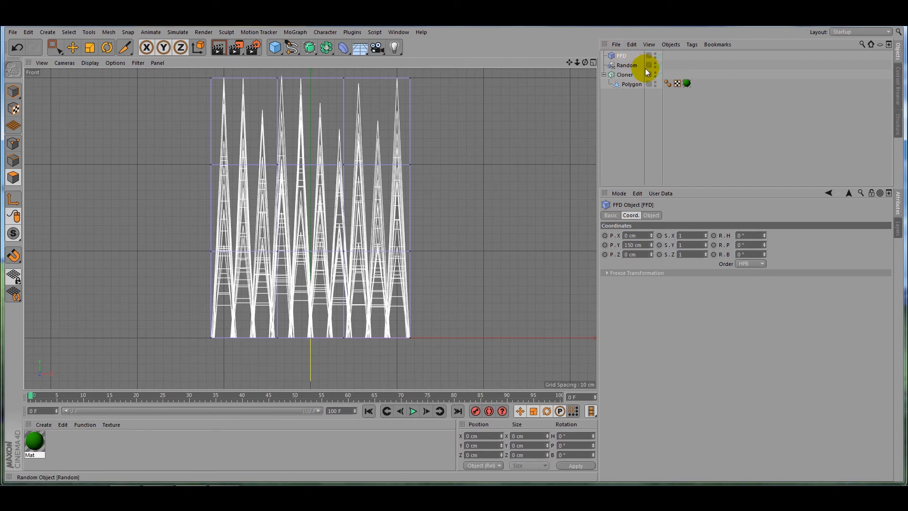
pyautogui.click(13, 144)
pyautogui.click(53, 47)
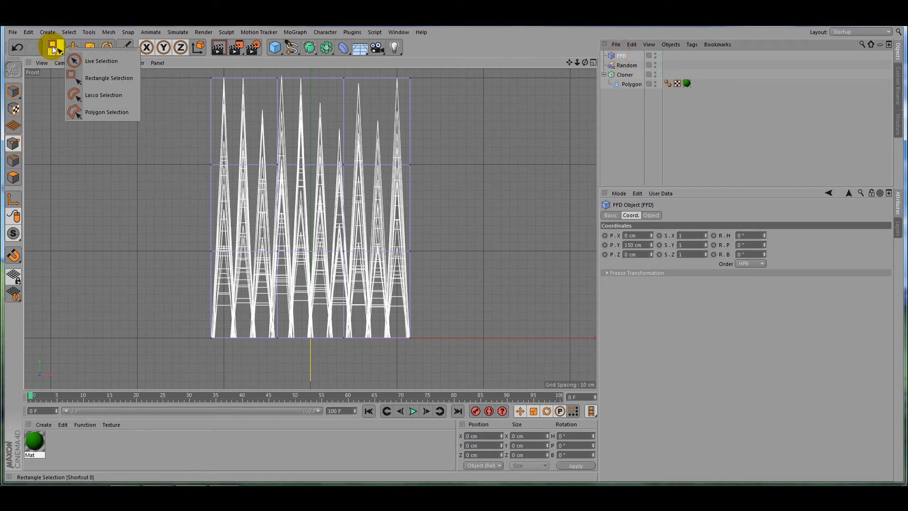
pyautogui.click(94, 81)
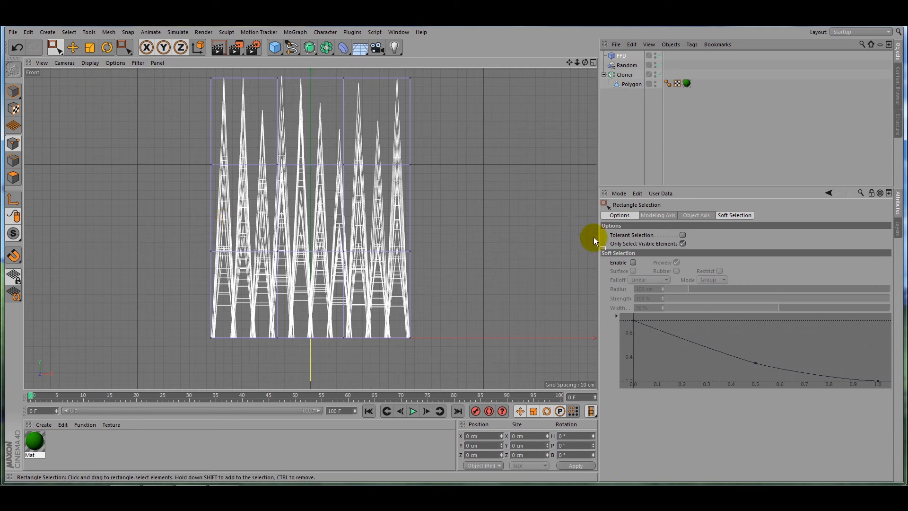
pyautogui.click(683, 243)
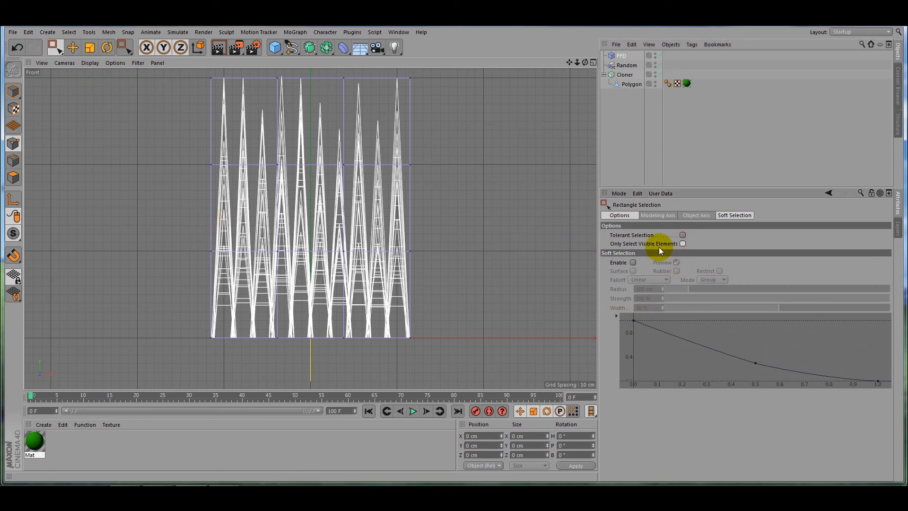
# Select the two lowest layers of FFD cage points and hide them.
pyautogui.moveTo(154, 204); pyautogui.dragTo(505, 374)
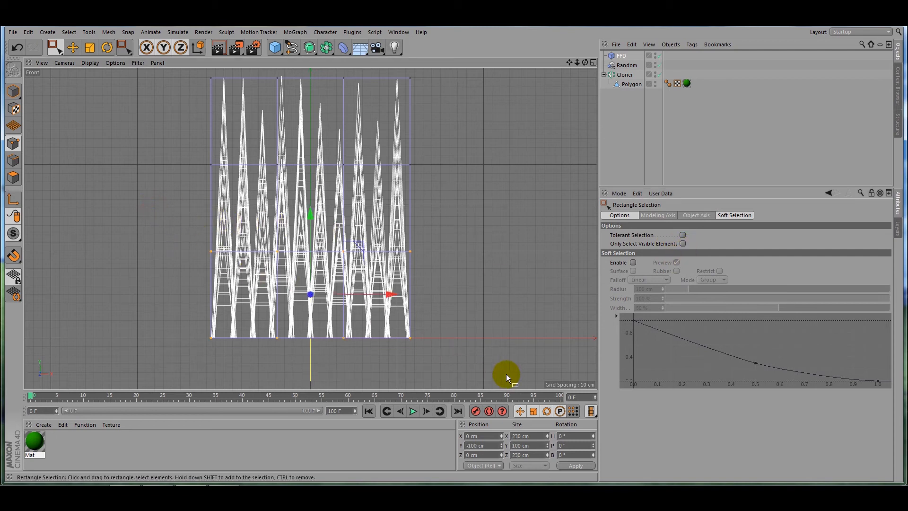
pyautogui.click(71, 31)
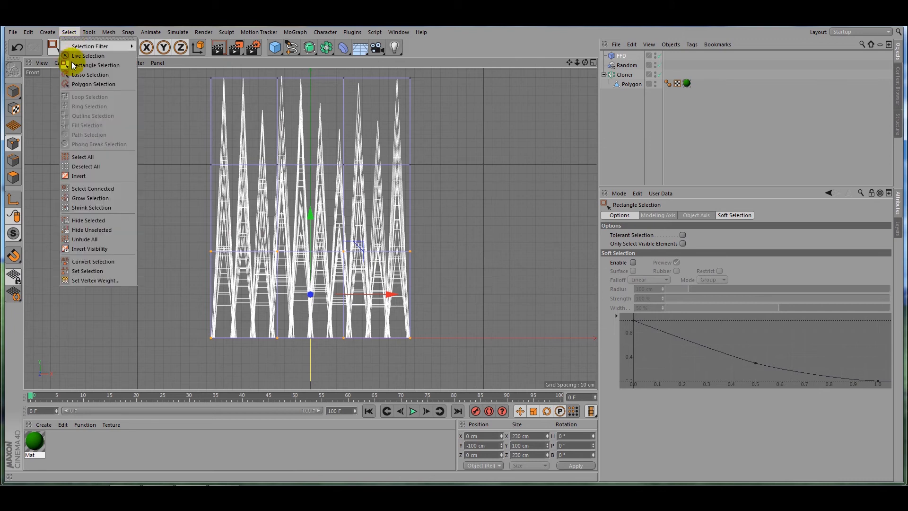
pyautogui.click(106, 223)
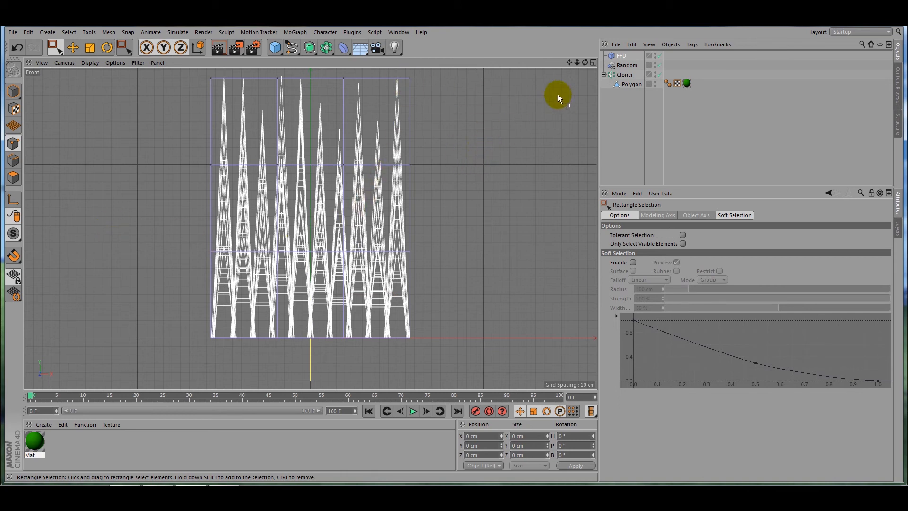
# Select the top layer of FFD points in the perspective view and activate the Scale tool.
pyautogui.press('F1')
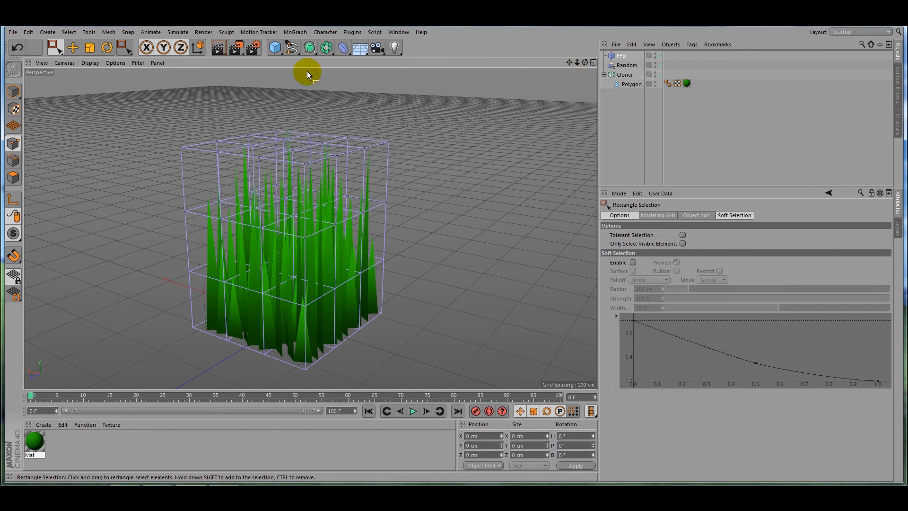
pyautogui.moveTo(134, 99); pyautogui.dragTo(443, 179)
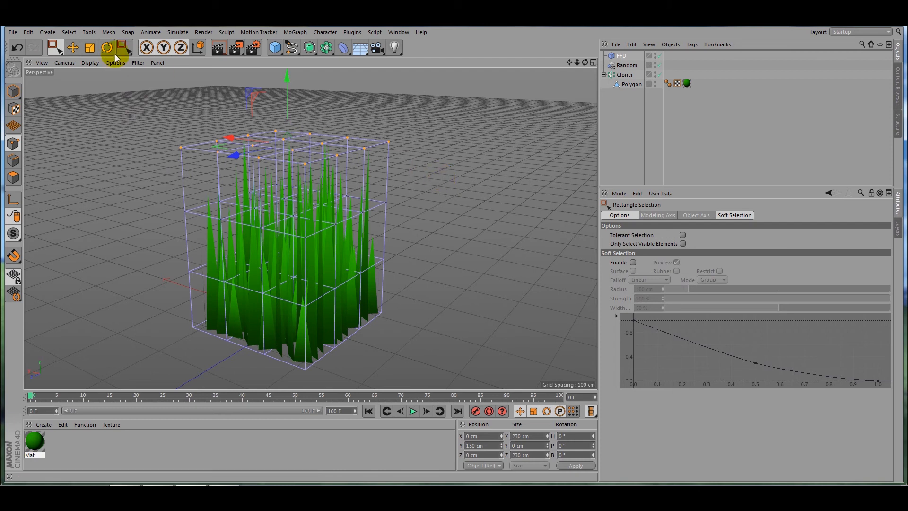
pyautogui.click(89, 47)
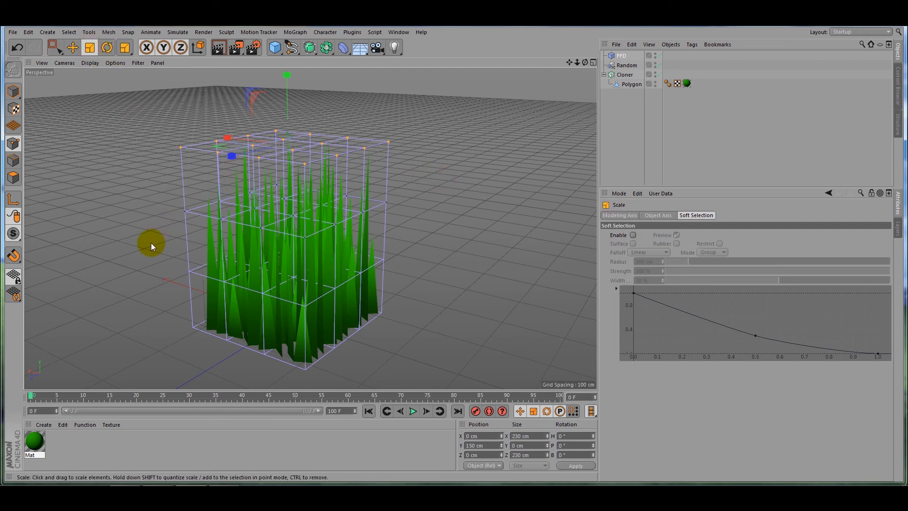
# Group the Cloner and the FFD deformer under one null.
pyautogui.click(625, 74)
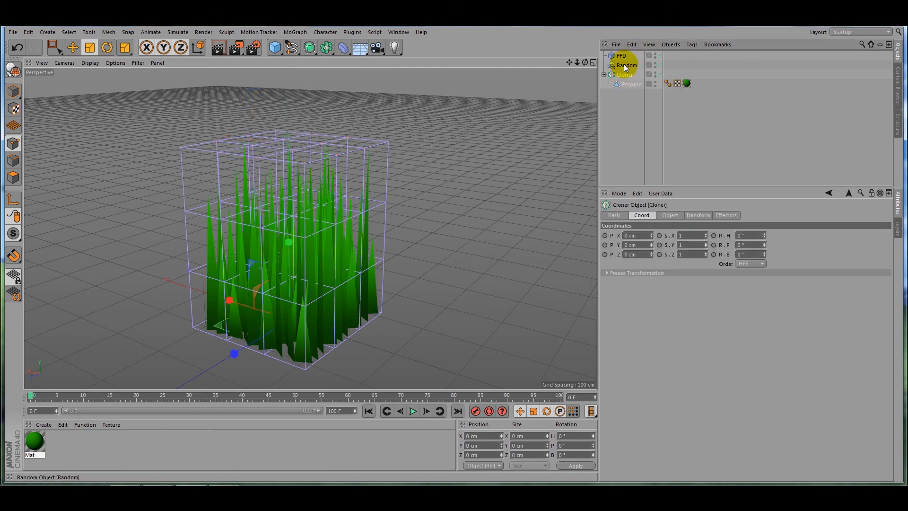
pyautogui.keyDown('ctrl'); pyautogui.click(622, 57); pyautogui.keyUp('ctrl')
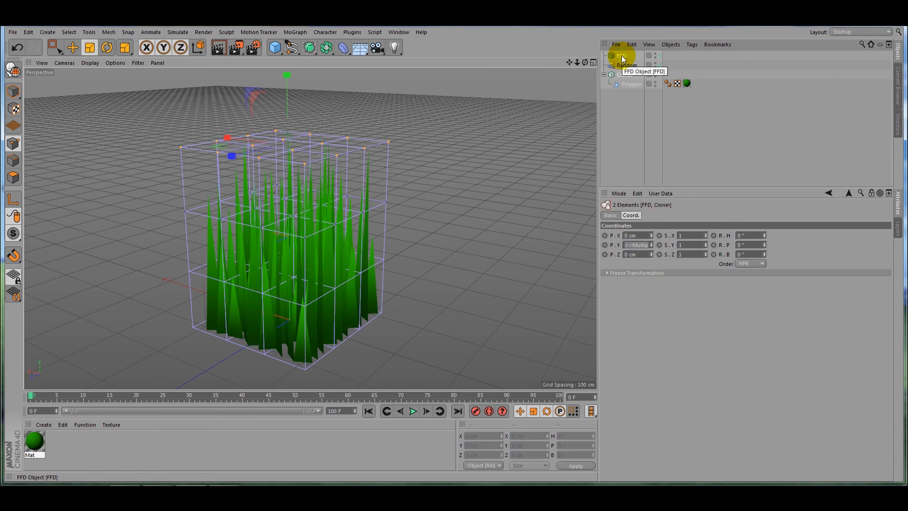
pyautogui.hotkey('alt', 'g')
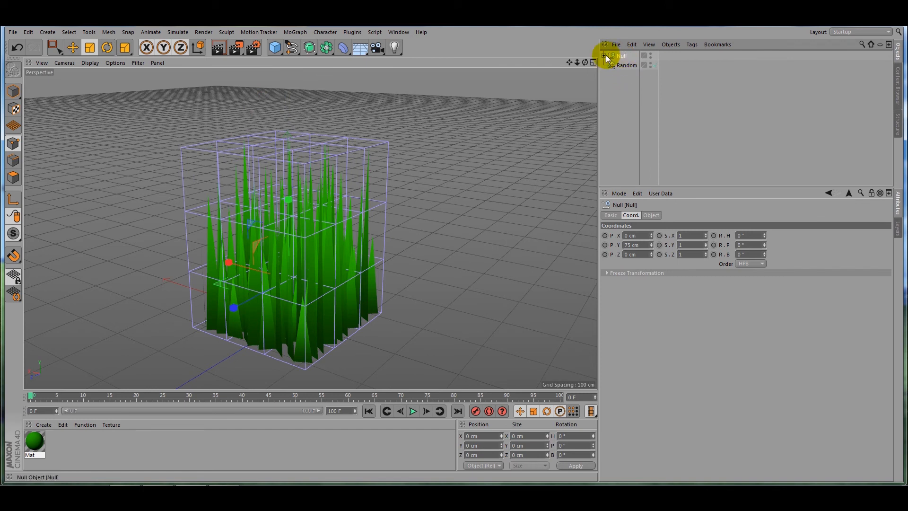
# Scale the FFD's top layer of points outward to about 365 cm in X and Z so the blade tips spread.
pyautogui.click(604, 55)
pyautogui.click(625, 66)
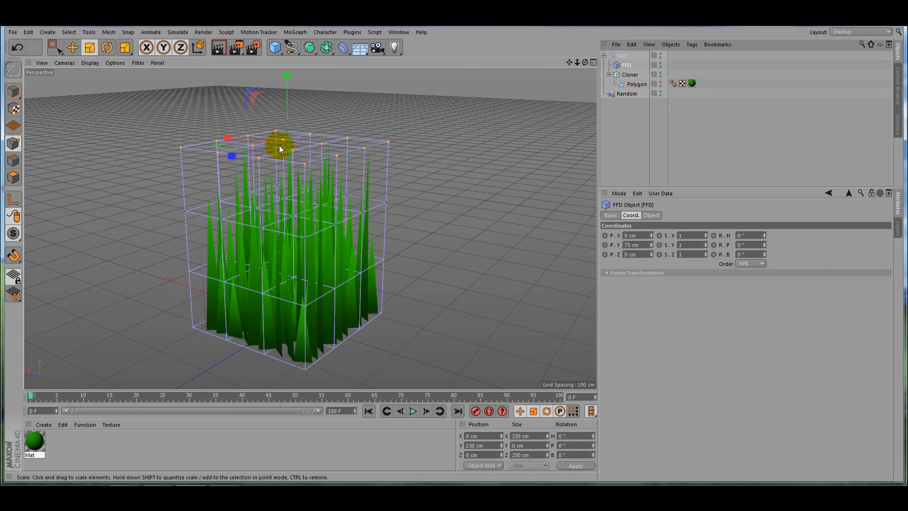
pyautogui.moveTo(352, 121); pyautogui.dragTo(514, 120)
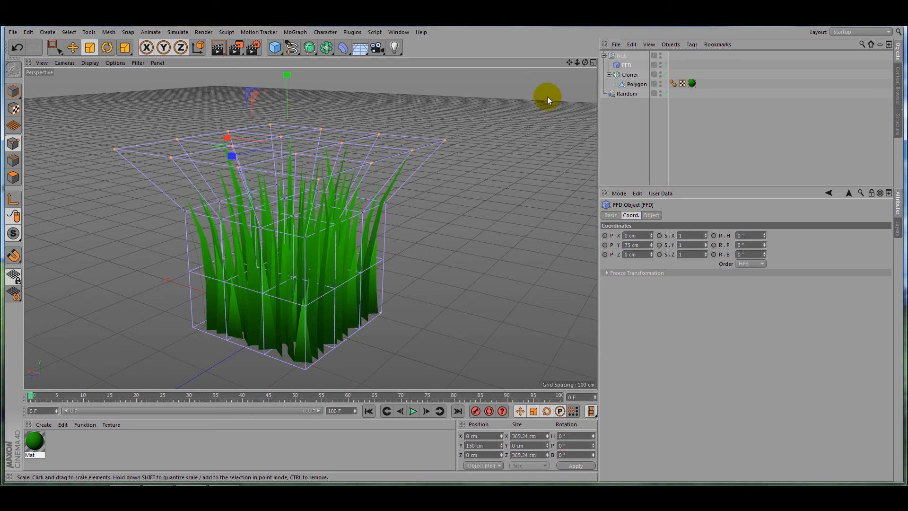
# Grow the FFD point selection to include the second-highest layer and switch to the top view.
pyautogui.press('u')
pyautogui.press('y')
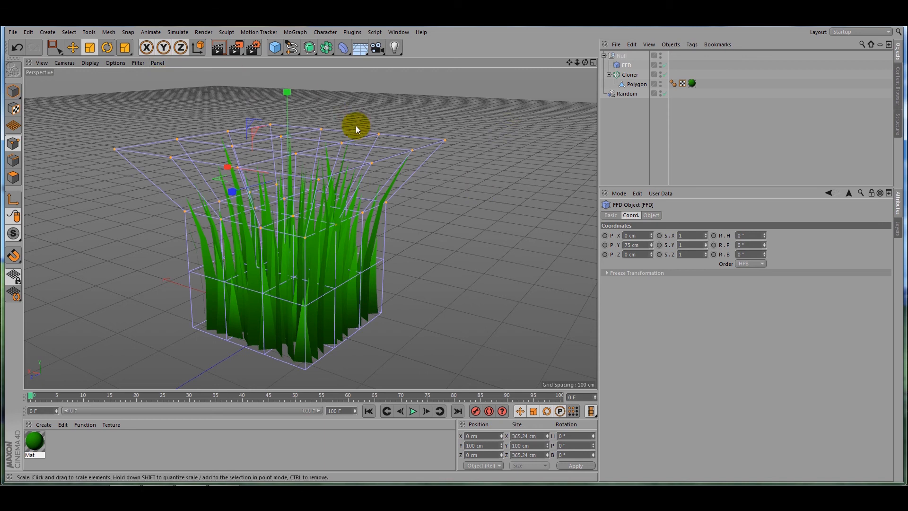
pyautogui.press('F2')
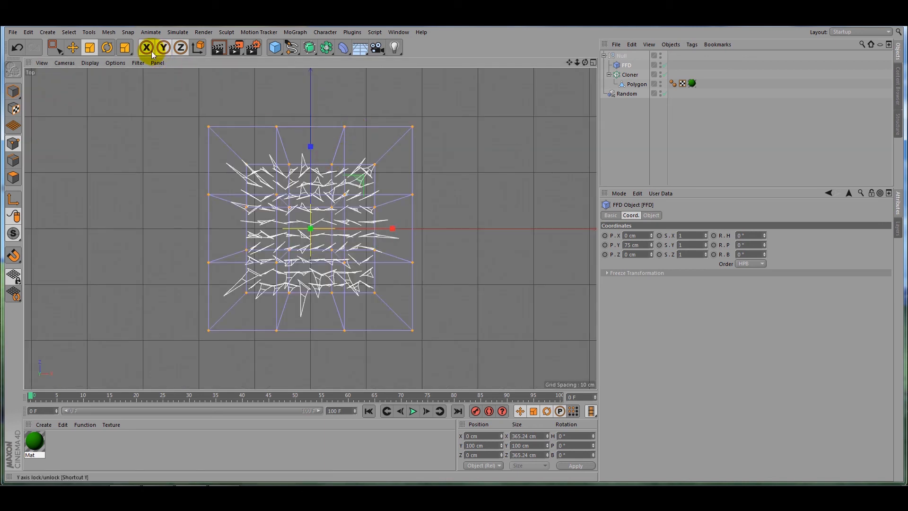
# Activate the Magnet tool with a radius of 200 cm and a strength of 50 %.
pyautogui.click(108, 32)
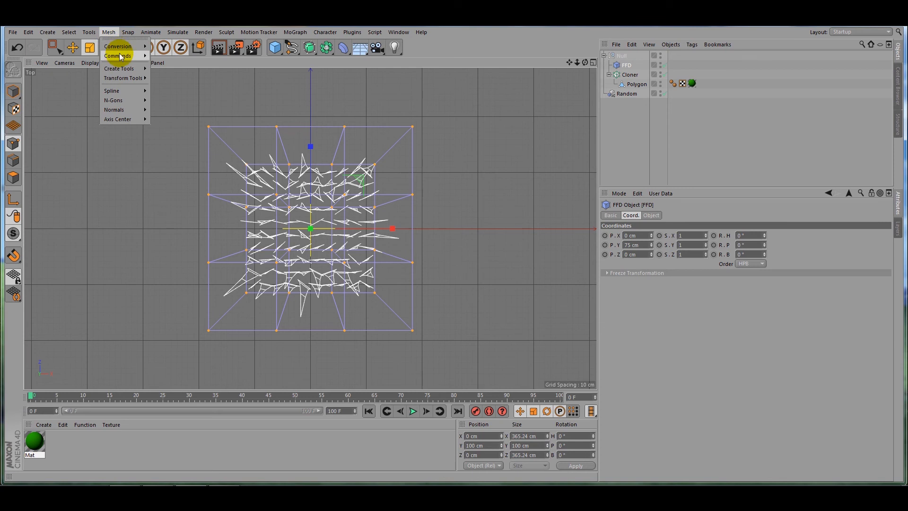
pyautogui.moveTo(121, 59)
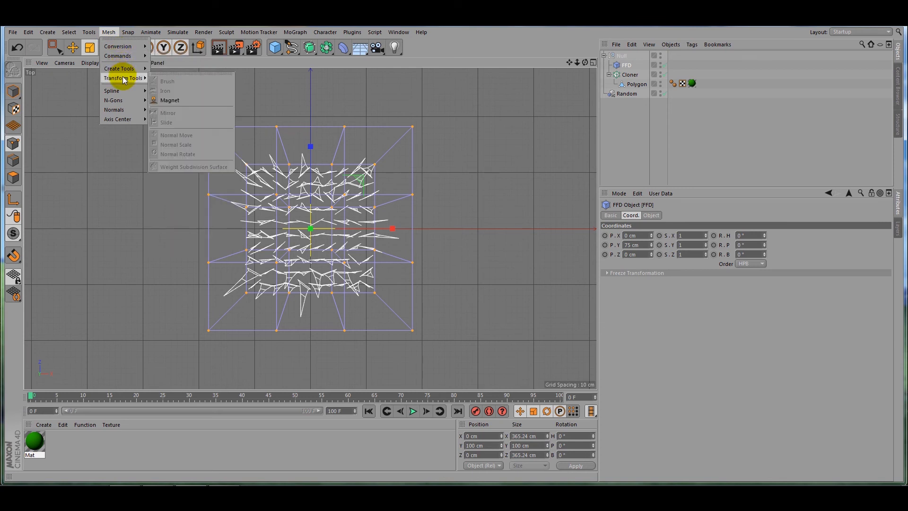
pyautogui.click(178, 101)
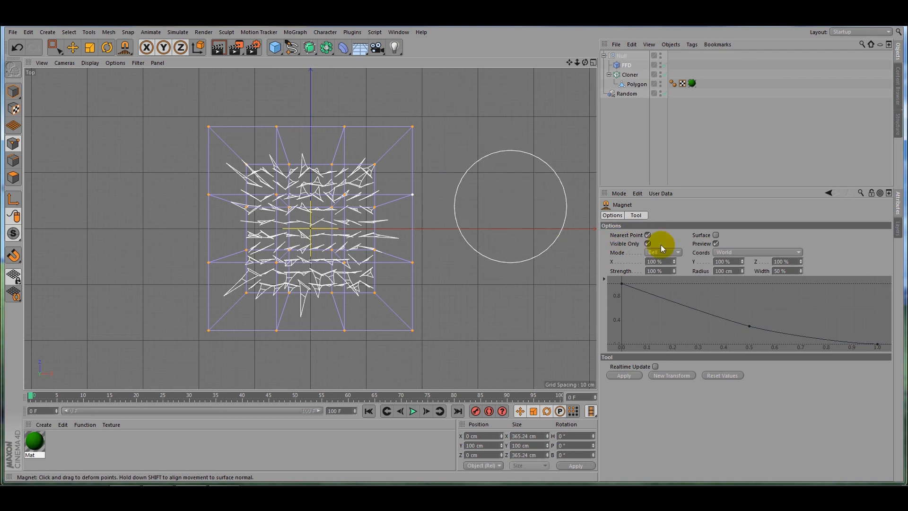
pyautogui.click(722, 271)
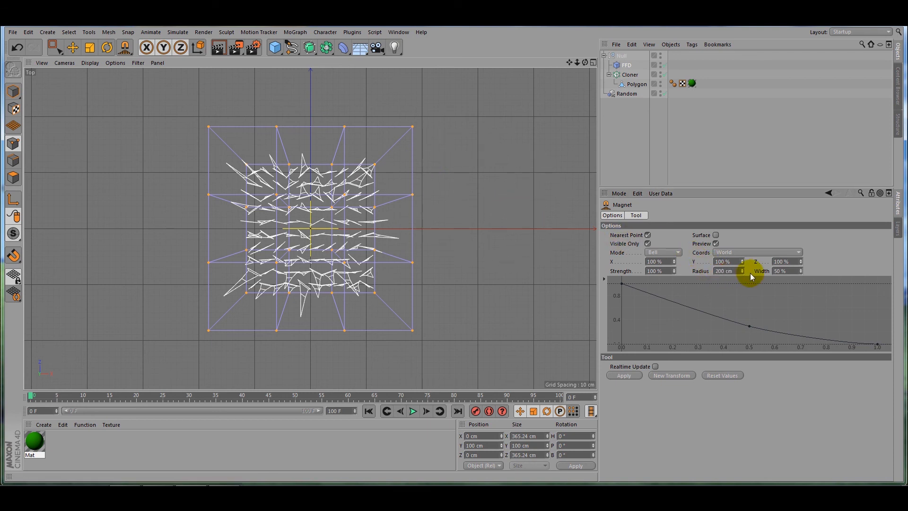
pyautogui.click(661, 270)
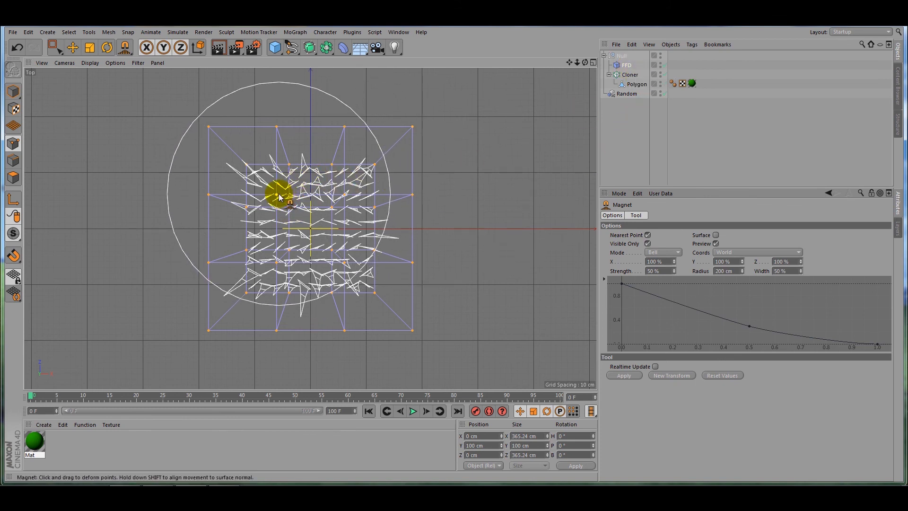
# Pull the selected FFD points irregularly in several directions with the Magnet to about 477 by 479 cm, and return to the perspective view.
pyautogui.moveTo(279, 197); pyautogui.dragTo(186, 367)
pyautogui.moveTo(407, 334); pyautogui.dragTo(373, 59)
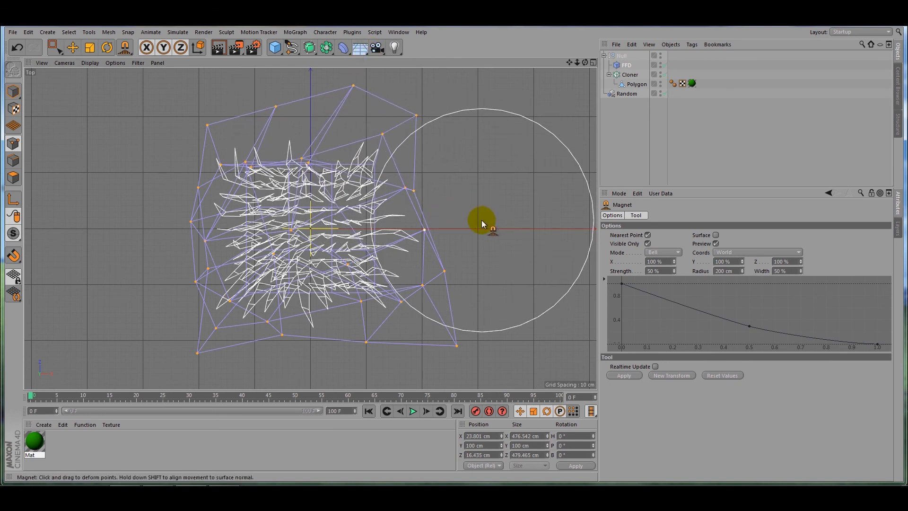
pyautogui.press('F1')
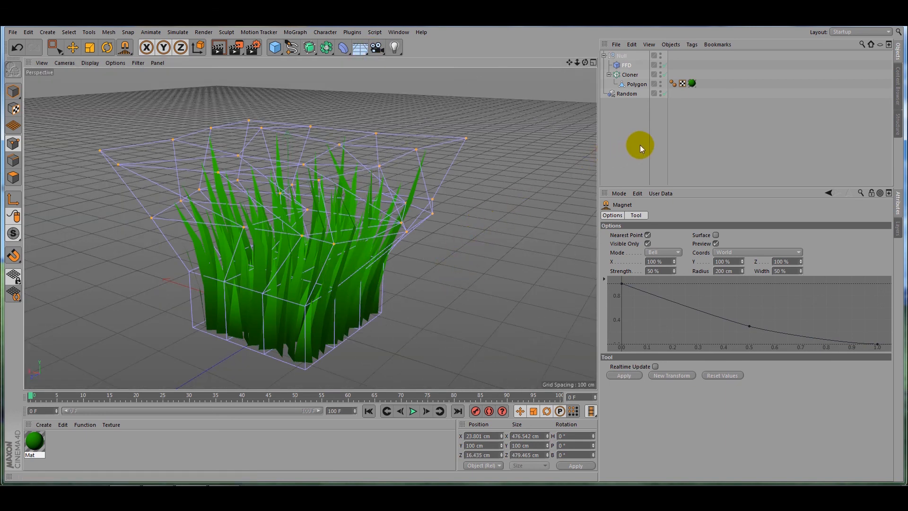
# Hide the FFD deformer's cage in the viewport while keeping its deformation active.
pyautogui.click(660, 64)
pyautogui.click(660, 64)
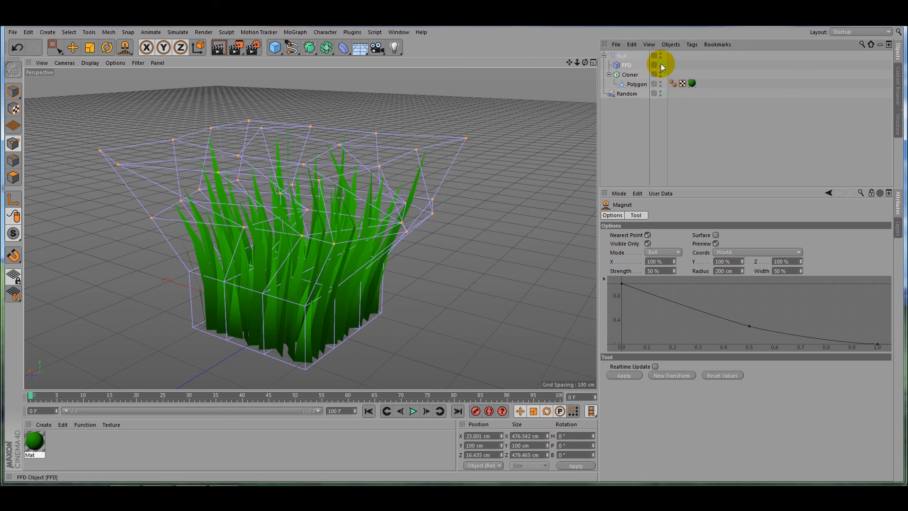
pyautogui.click(660, 65)
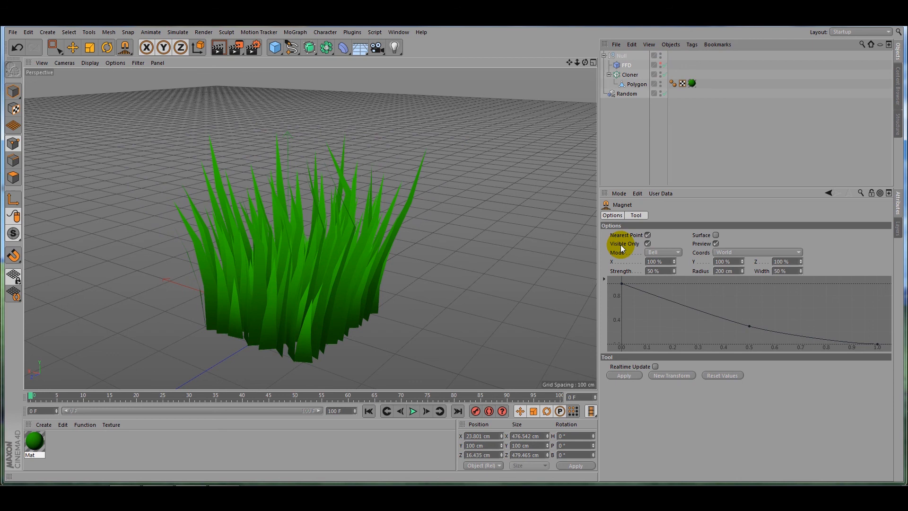